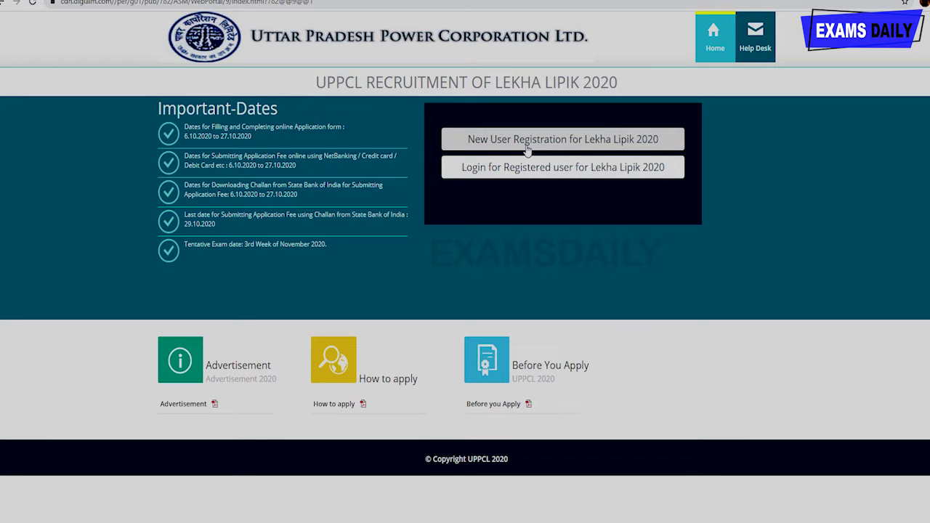
- Open the Lekha Lipik 2020 new user registration form and close the recommended-browser note
{"action": "left_click", "coordinate": [527, 146]}
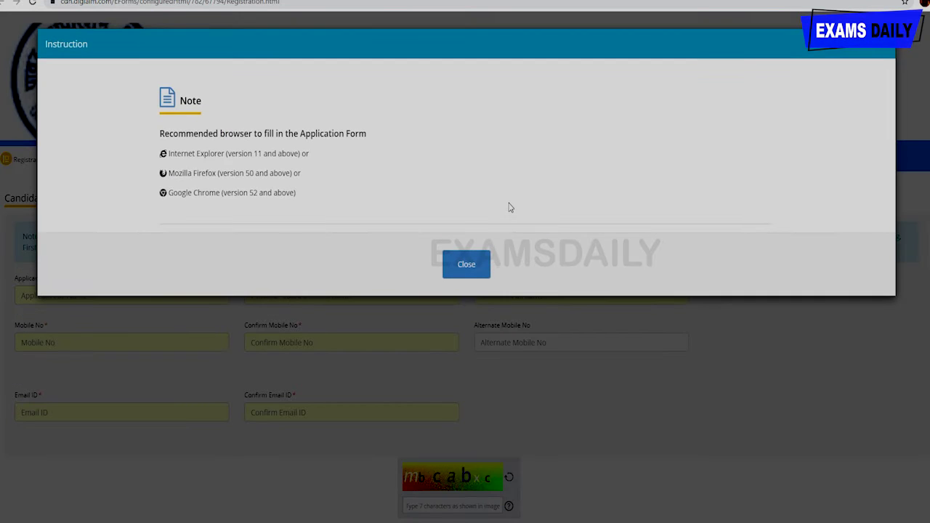
{"action": "left_click", "coordinate": [477, 265]}
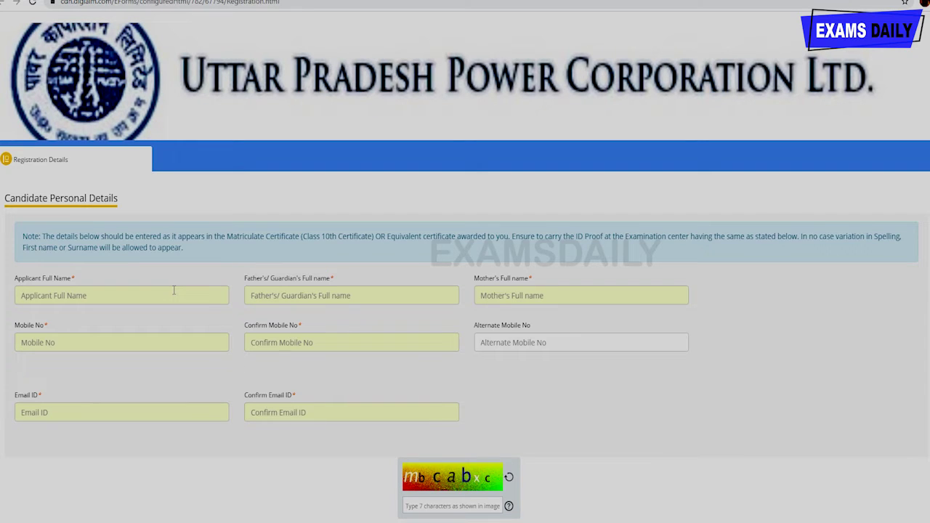
- Enter the applicant's full name, the father's name and the mother's name
{"action": "left_click", "coordinate": [107, 303]}
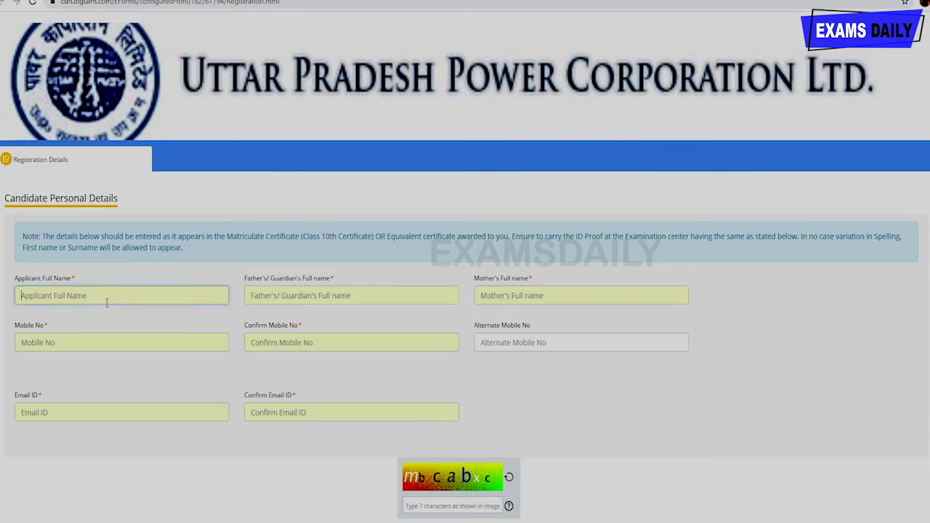
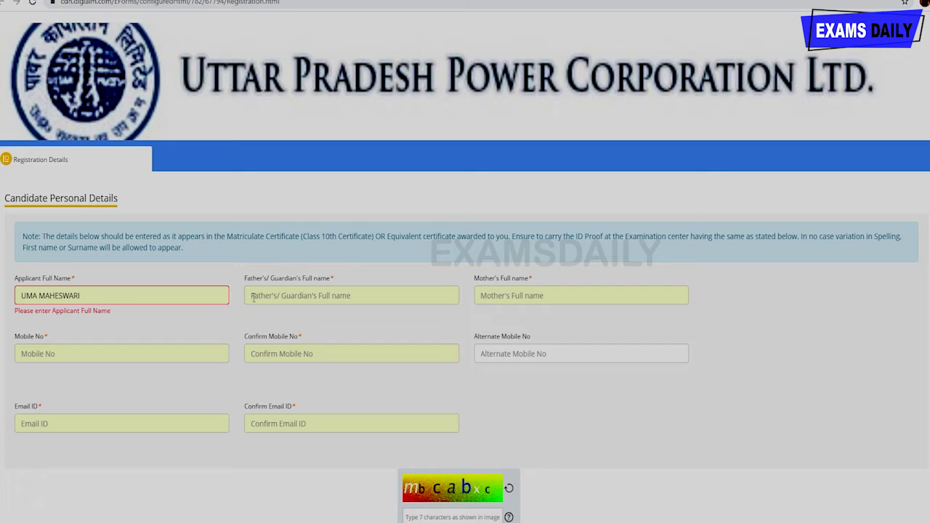
{"action": "left_click", "coordinate": [250, 295]}
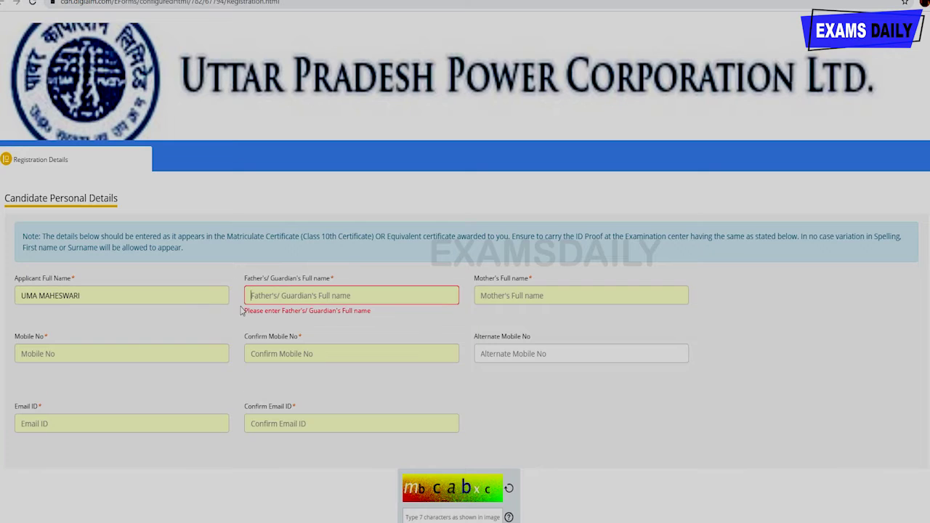
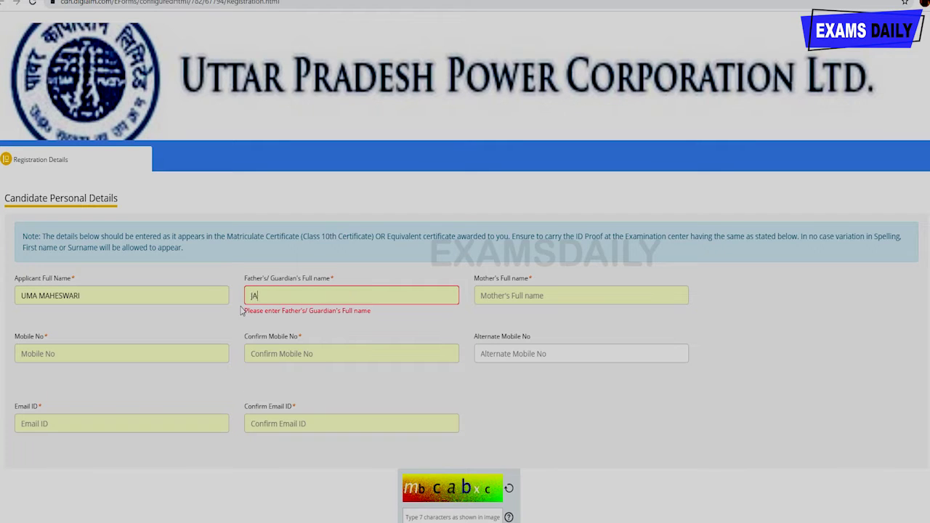
{"action": "left_click", "coordinate": [490, 298]}
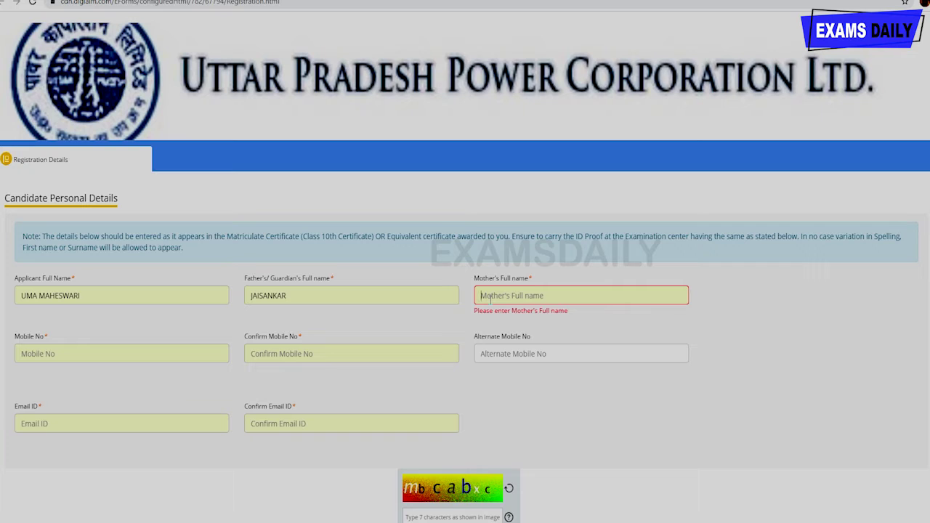
- Enter the candidate's mobile number and confirm it in the second field
{"action": "key", "text": "Tab"}
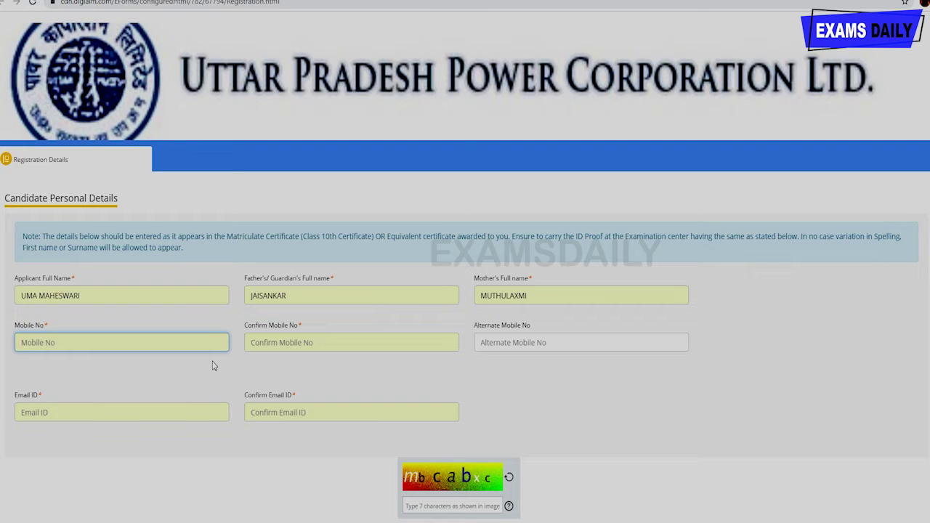
{"action": "left_click", "coordinate": [326, 348]}
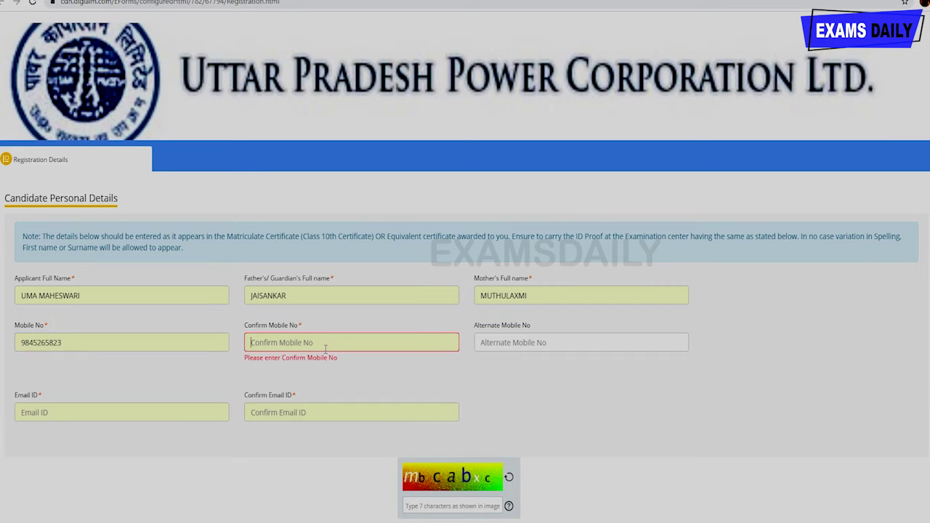
{"action": "left_click", "coordinate": [514, 339]}
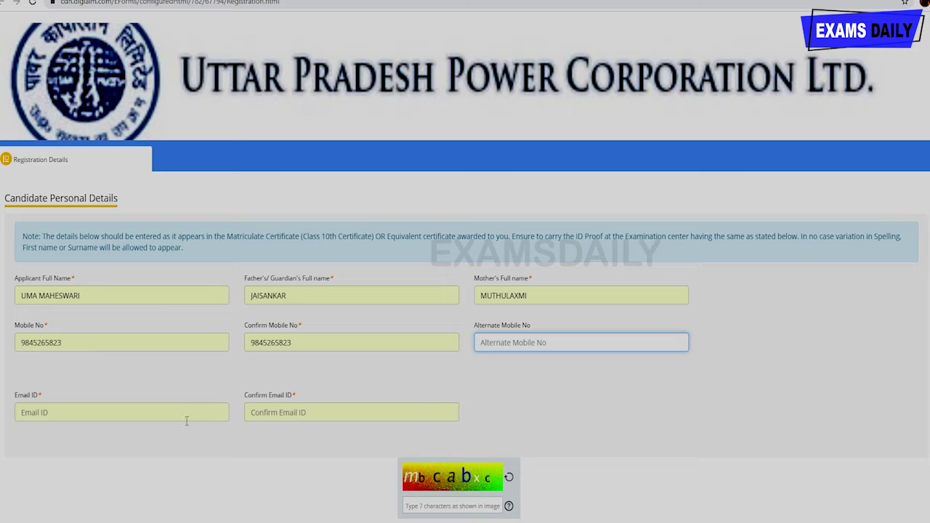
- Enter and confirm the e-mail address, fix the misspelled gmail domain, and type the captcha
{"action": "left_click", "coordinate": [95, 418]}
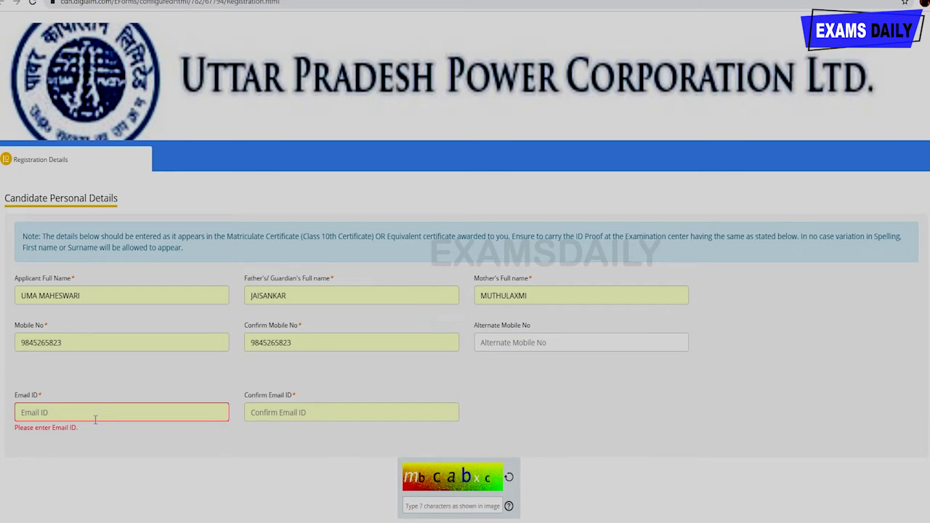
{"action": "left_click", "coordinate": [267, 412]}
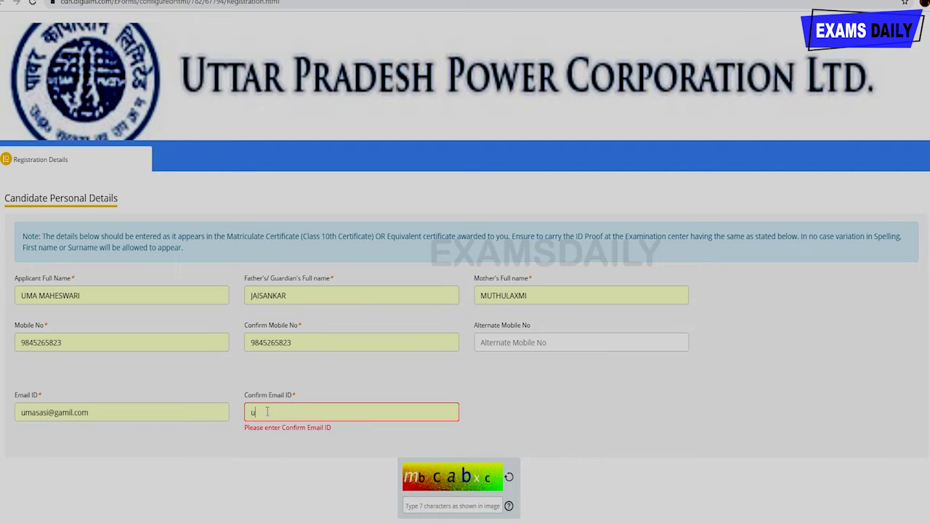
{"action": "left_click", "coordinate": [62, 412]}
{"action": "key", "text": "BackSpace"}
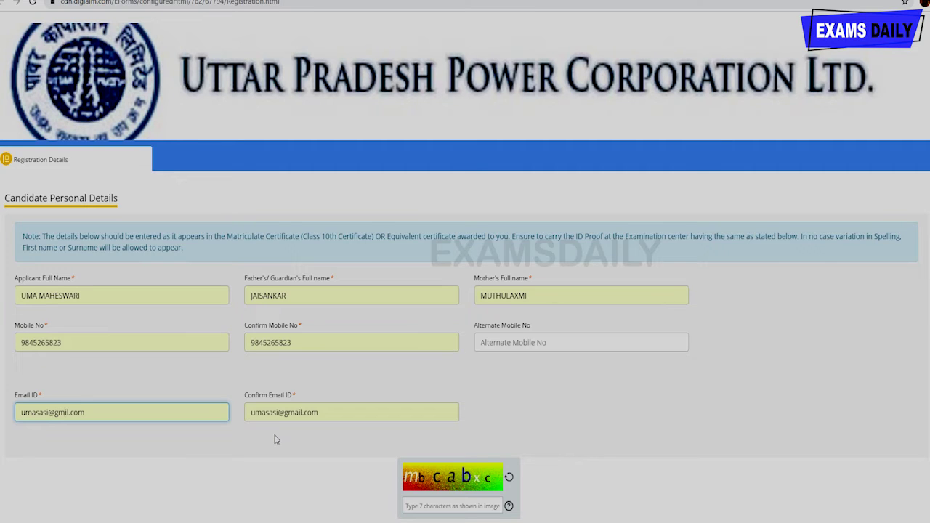
{"action": "type", "text": "a"}
{"action": "left_click", "coordinate": [408, 504]}
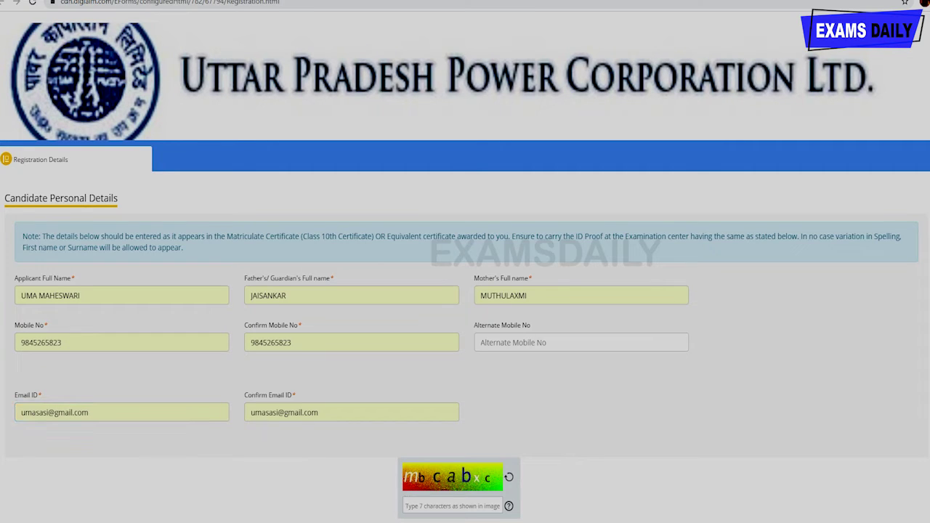
{"action": "type", "text": "mbcabxc"}
- Submit the registration form with Register and confirm it in the submit prompt
{"action": "scroll", "coordinate": [796, 466], "scroll_direction": "down", "scroll_amount": 1}
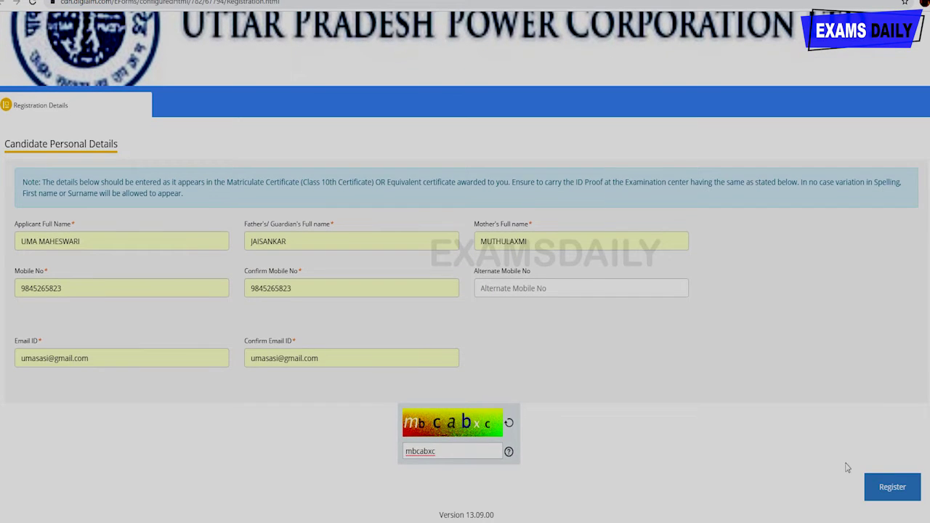
{"action": "left_click", "coordinate": [878, 492]}
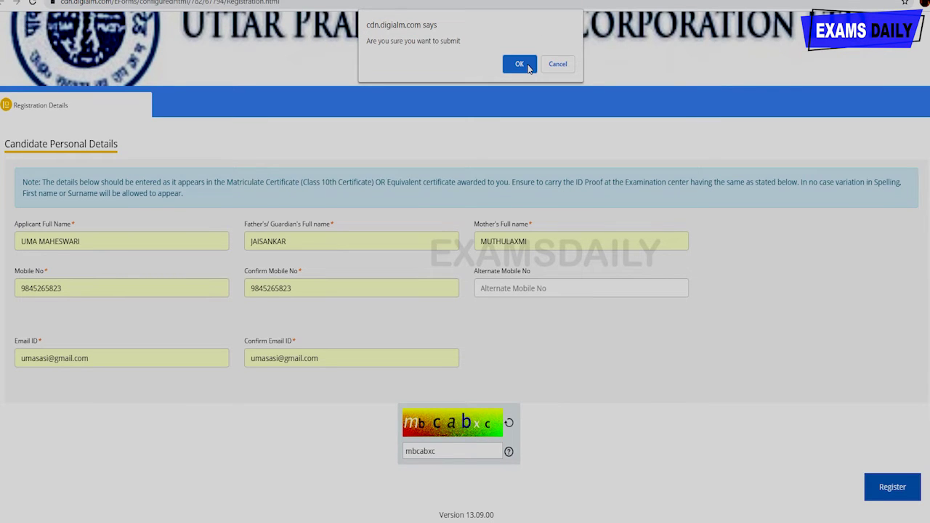
{"action": "left_click", "coordinate": [527, 65]}
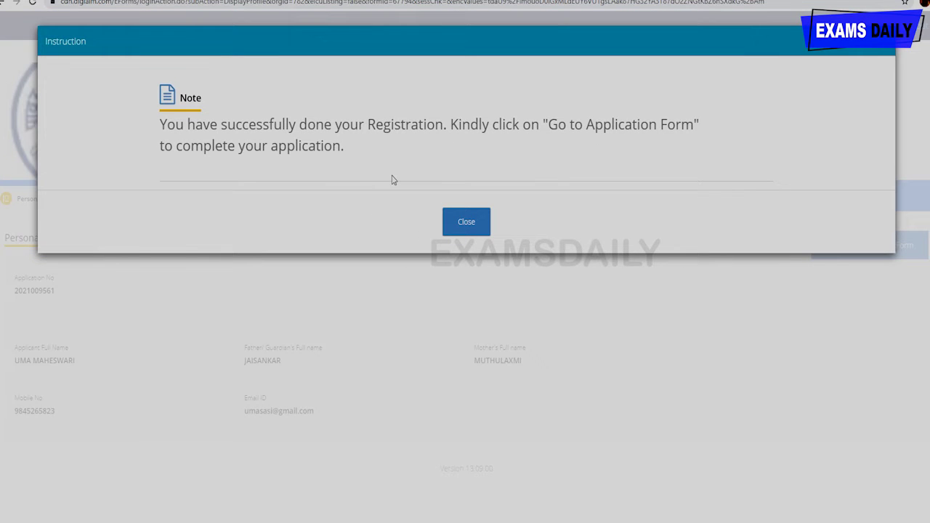
- Close the registration success note and go to the application form
{"action": "left_click", "coordinate": [466, 223]}
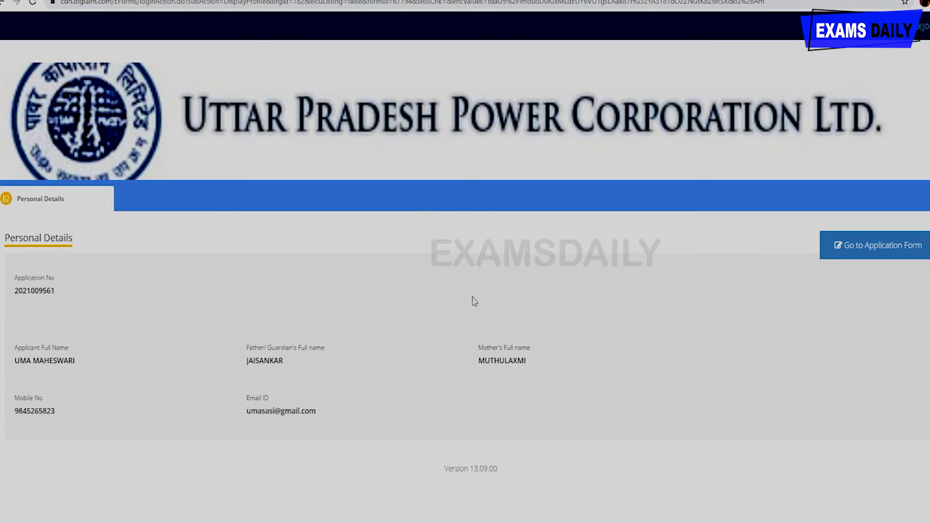
{"action": "left_click", "coordinate": [890, 247]}
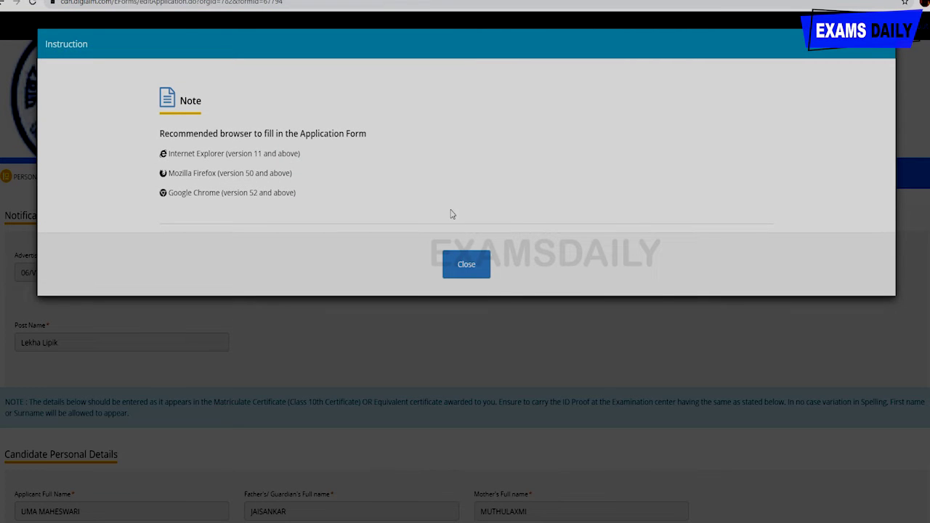
{"action": "left_click", "coordinate": [467, 266]}
{"action": "scroll", "coordinate": [338, 289], "scroll_direction": "down", "scroll_amount": 4}
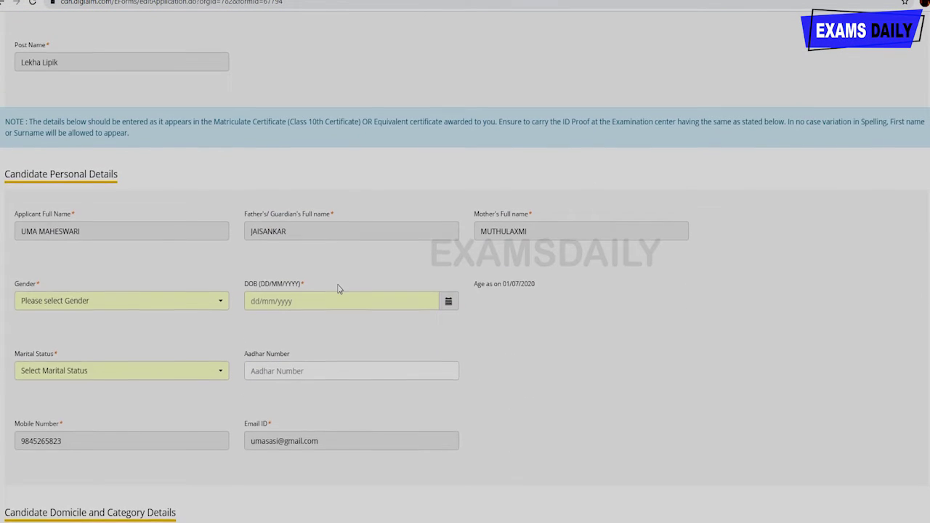
{"action": "scroll", "coordinate": [337, 288], "scroll_direction": "down", "scroll_amount": 1}
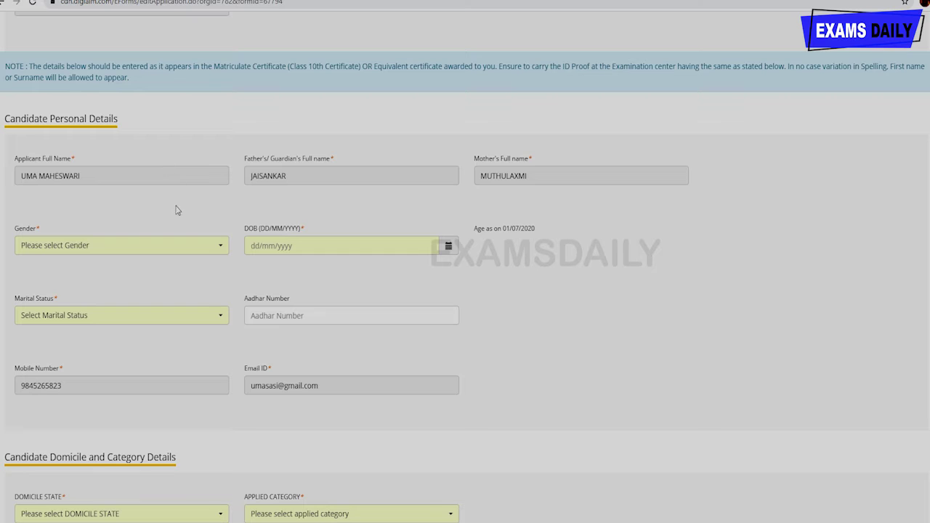
{"action": "left_click", "coordinate": [182, 243]}
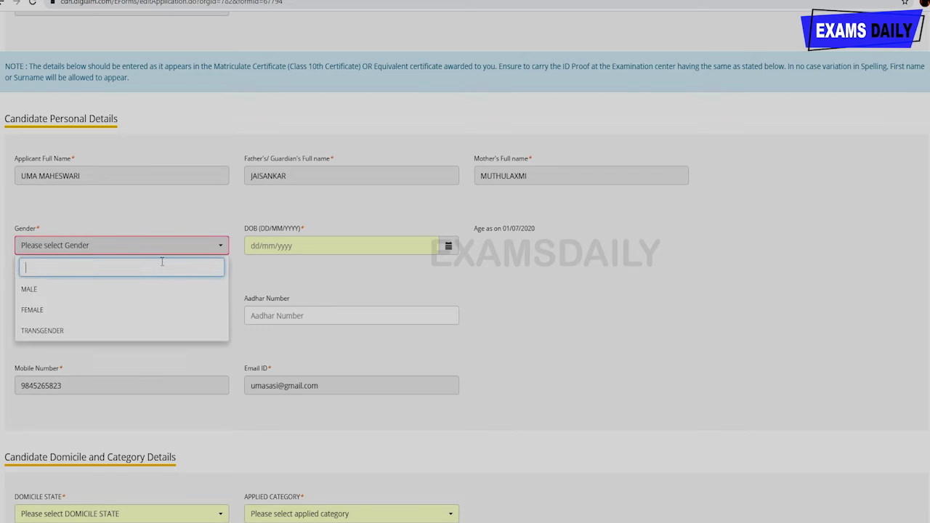
{"action": "left_click", "coordinate": [124, 295]}
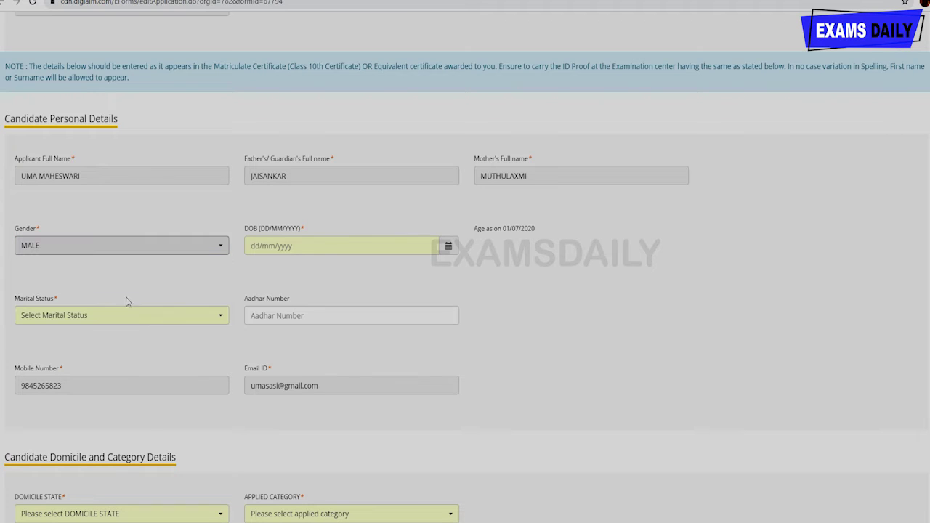
{"action": "left_click", "coordinate": [345, 249]}
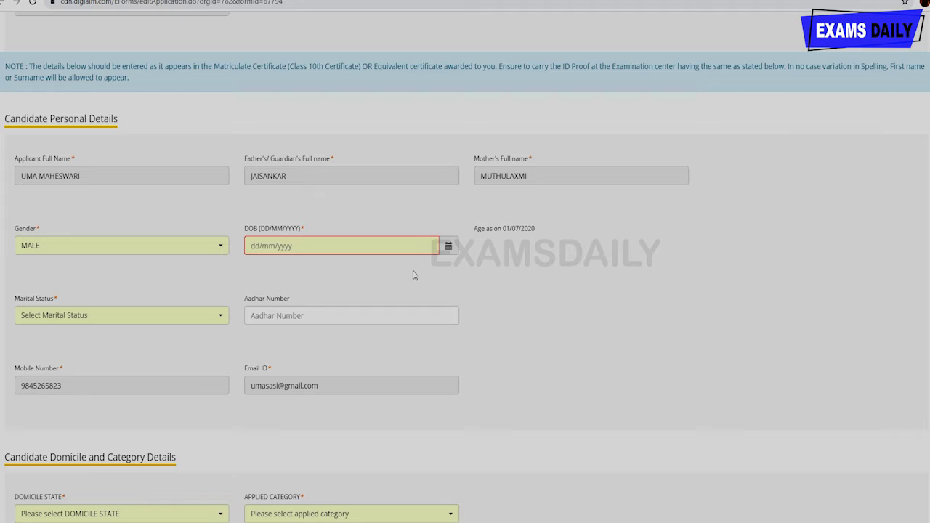
{"action": "left_click", "coordinate": [438, 249]}
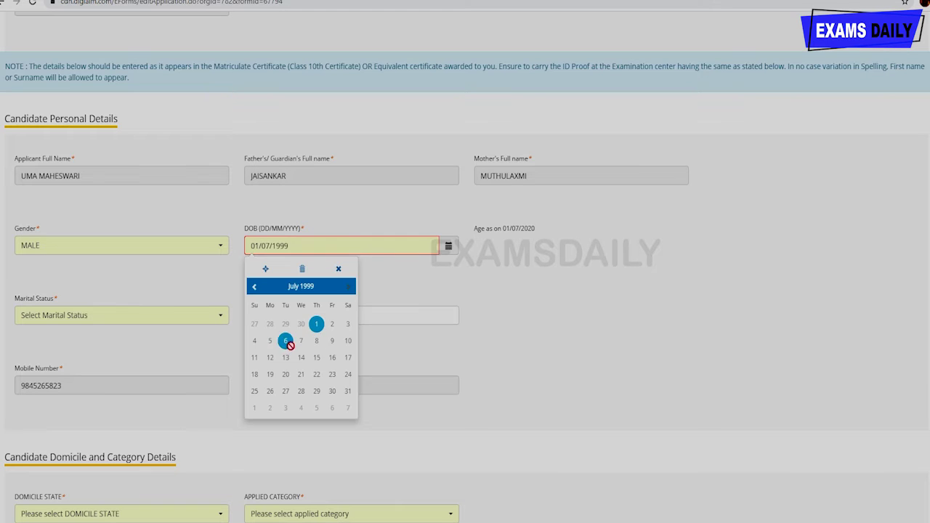
{"action": "left_click", "coordinate": [254, 287]}
{"action": "left_click", "coordinate": [255, 288]}
{"action": "left_click", "coordinate": [254, 288]}
{"action": "left_click", "coordinate": [255, 287]}
{"action": "left_click", "coordinate": [254, 287]}
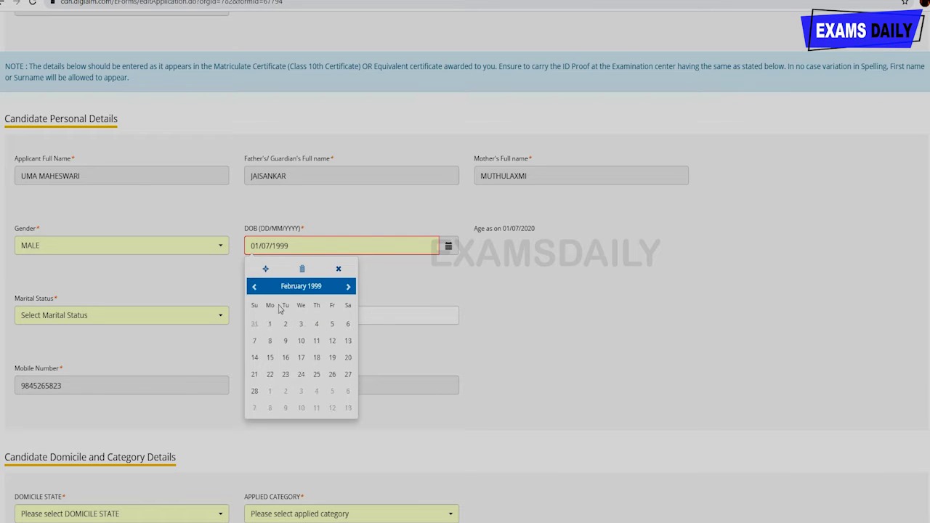
{"action": "left_click", "coordinate": [285, 340]}
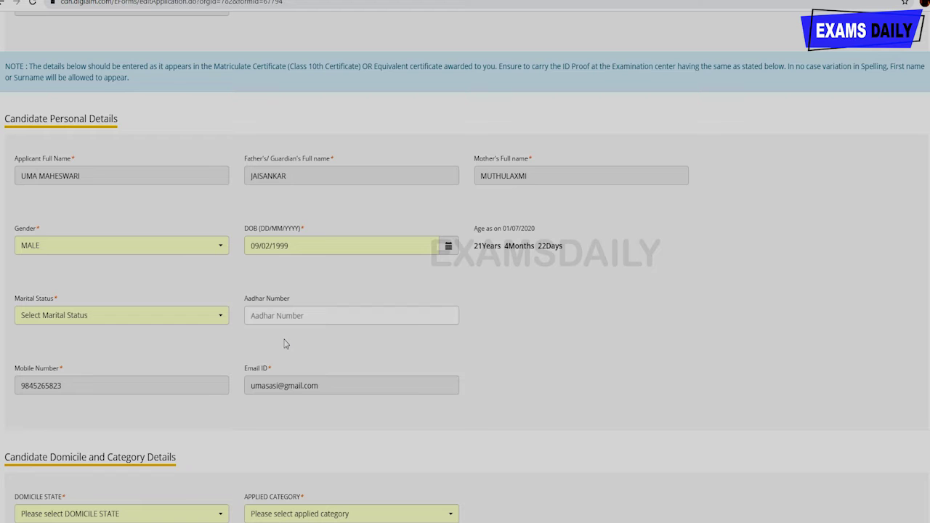
- Set marital status to Unmarried and enter the 12-digit Aadhar number
{"action": "left_click", "coordinate": [194, 322]}
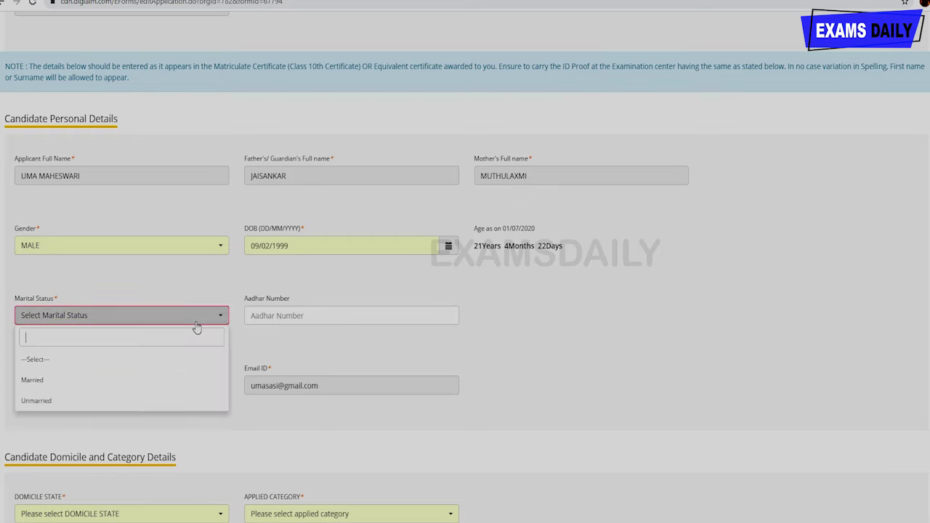
{"action": "left_click", "coordinate": [152, 398]}
{"action": "left_click", "coordinate": [275, 315]}
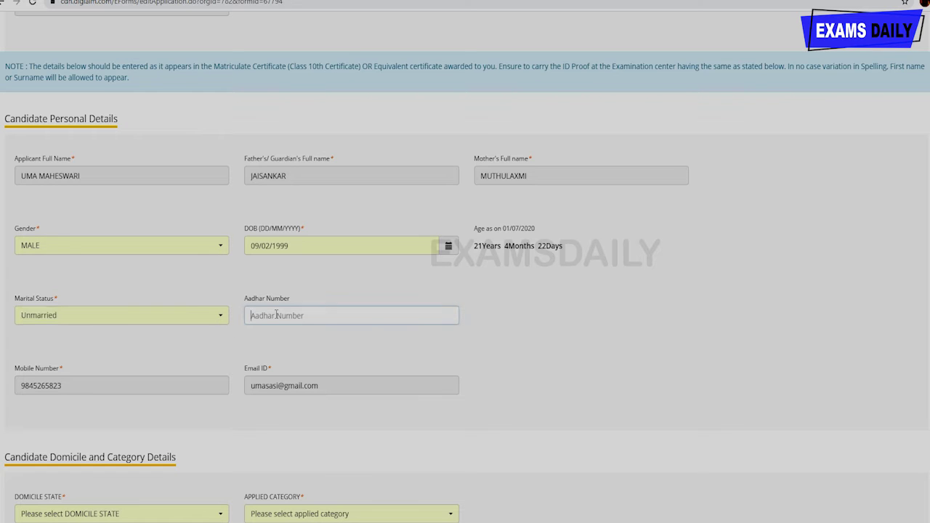
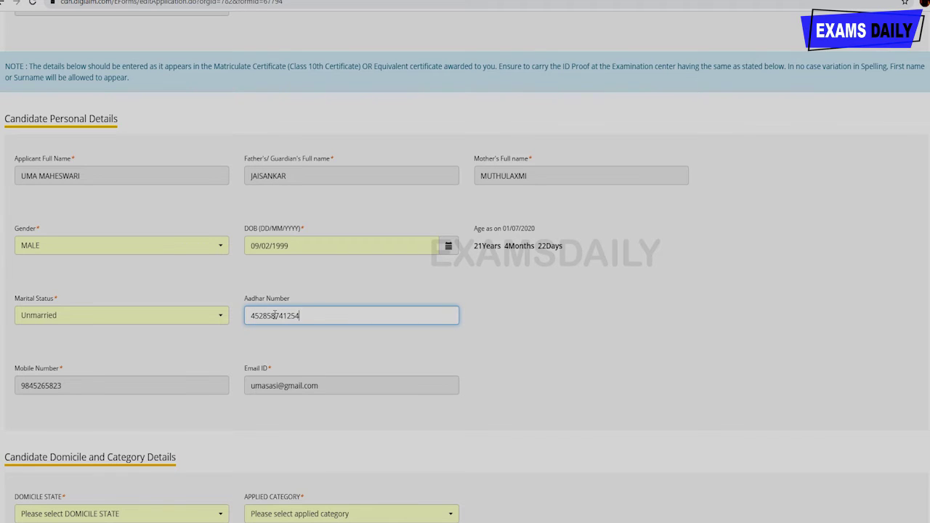
{"action": "scroll", "coordinate": [257, 377], "scroll_direction": "down", "scroll_amount": 4}
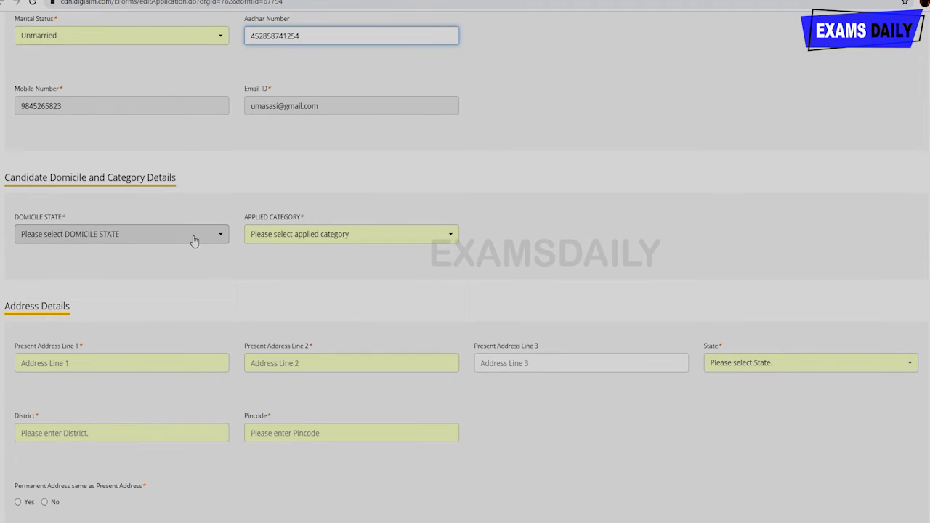
- Try the domicile state options, ending on UTTAR PRADESH, and browse the applied category list
{"action": "left_click", "coordinate": [186, 236]}
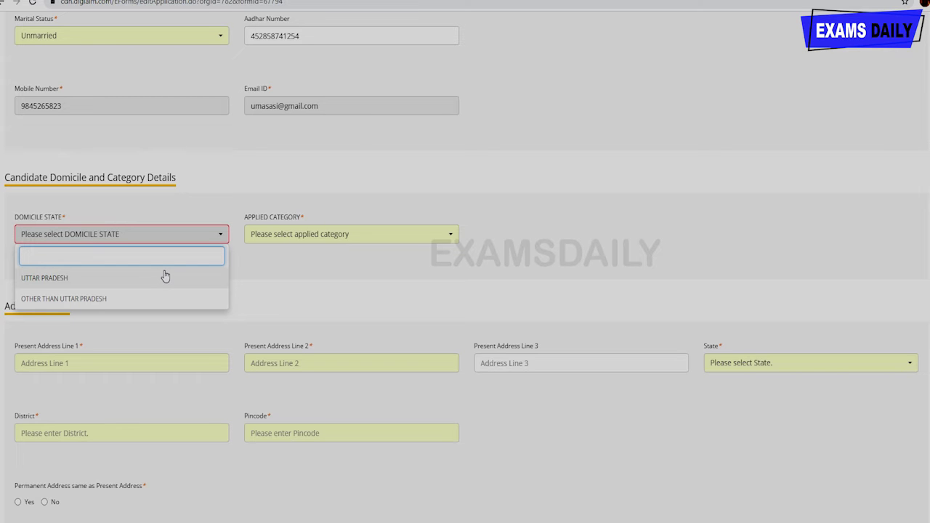
{"action": "left_click", "coordinate": [165, 275]}
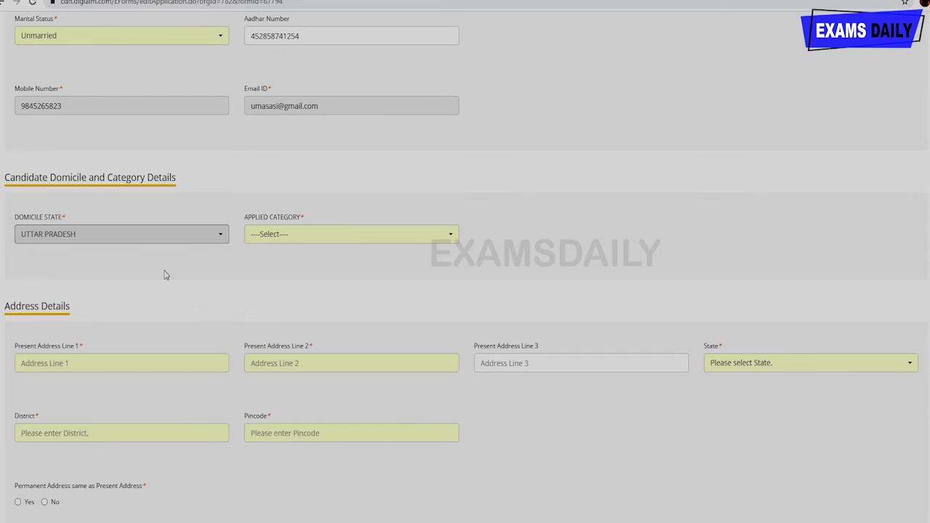
{"action": "left_click", "coordinate": [222, 239]}
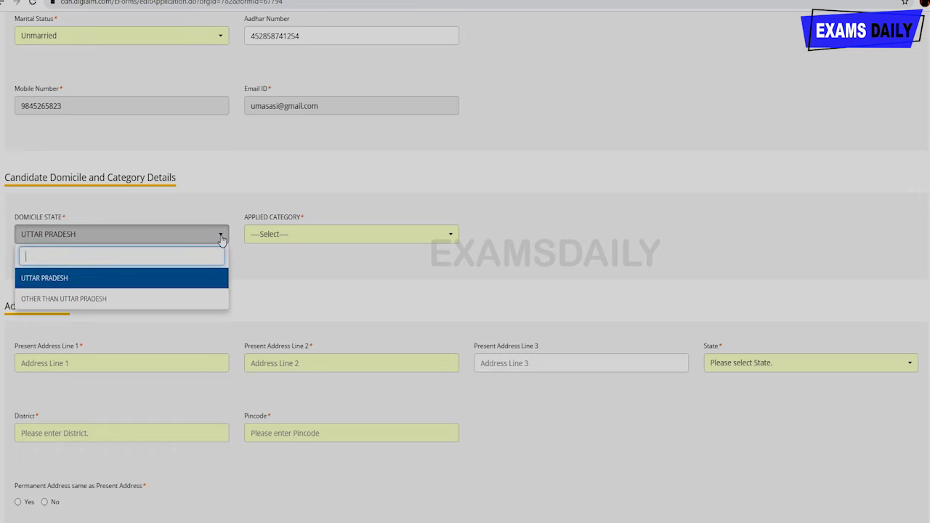
{"action": "left_click", "coordinate": [169, 299]}
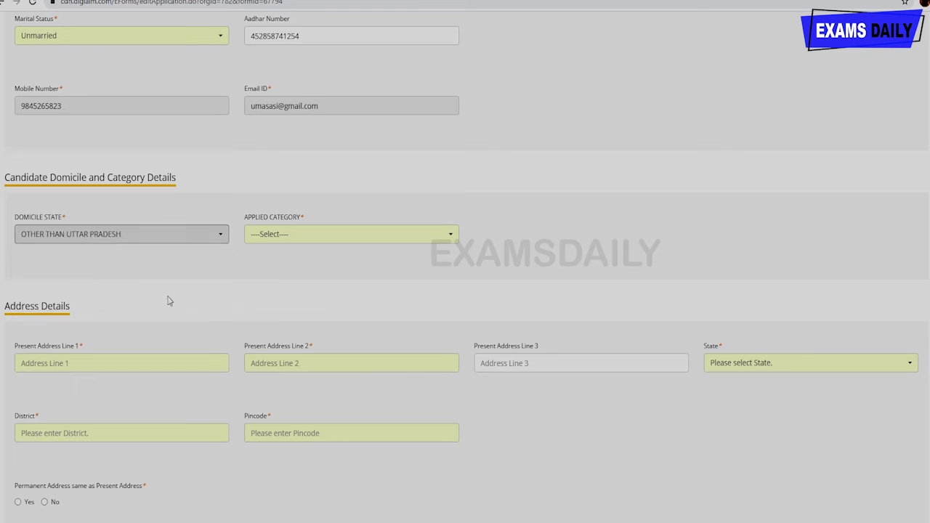
{"action": "left_click", "coordinate": [221, 239]}
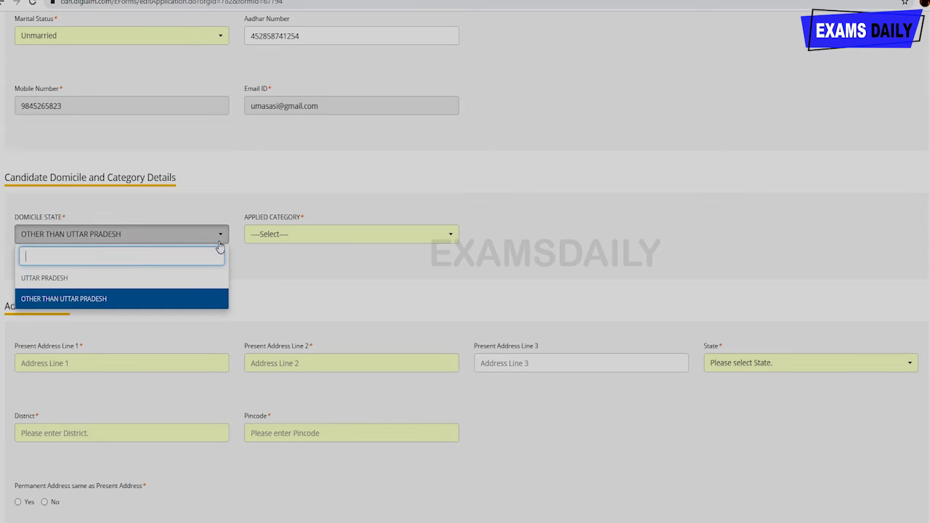
{"action": "left_click", "coordinate": [194, 282]}
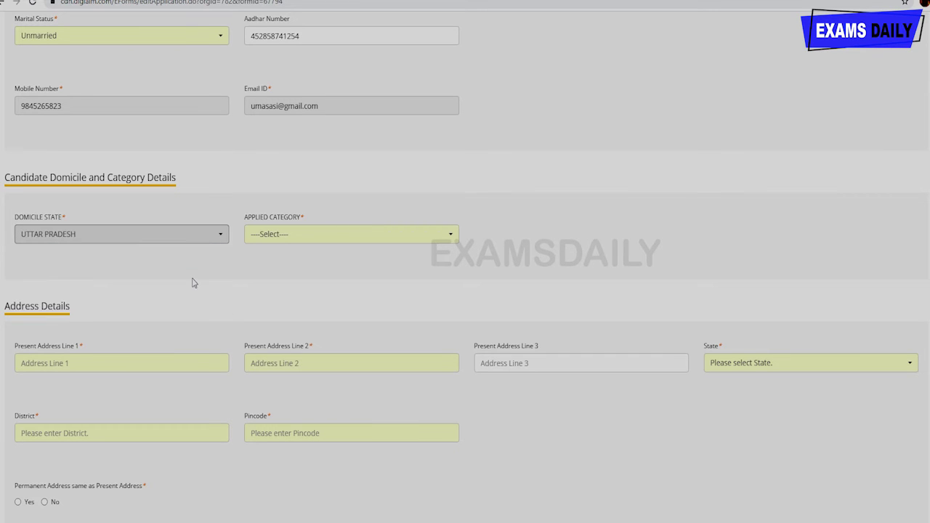
{"action": "left_click", "coordinate": [315, 236]}
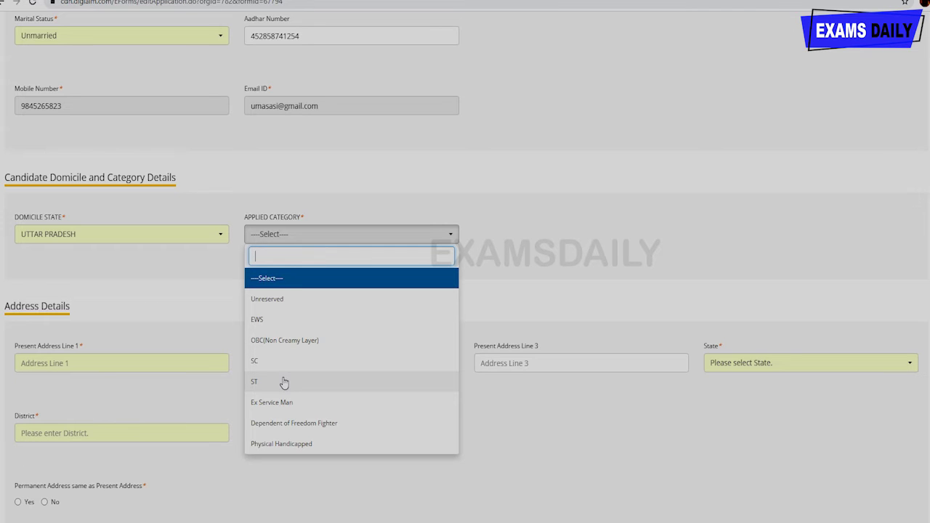
{"action": "scroll", "coordinate": [311, 352], "scroll_direction": "down", "scroll_amount": 1}
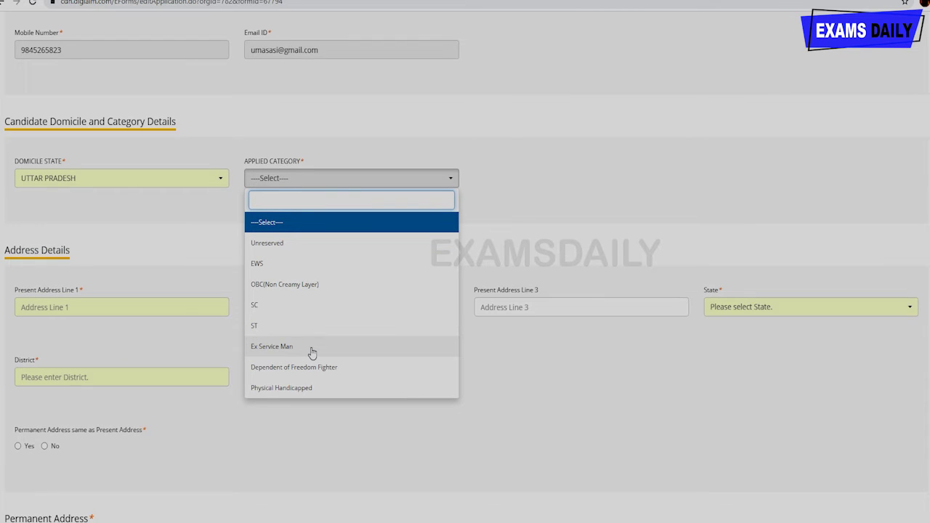
{"action": "left_click", "coordinate": [346, 183]}
- Reselect OTHER THAN UTTAR PRADESH as domicile and choose Unreserved as applied category
{"action": "left_click", "coordinate": [217, 180]}
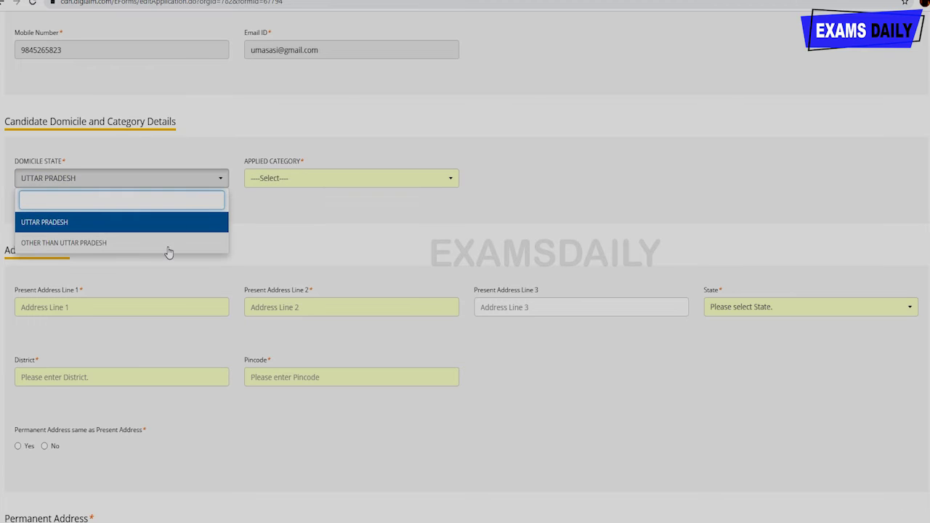
{"action": "left_click", "coordinate": [168, 244]}
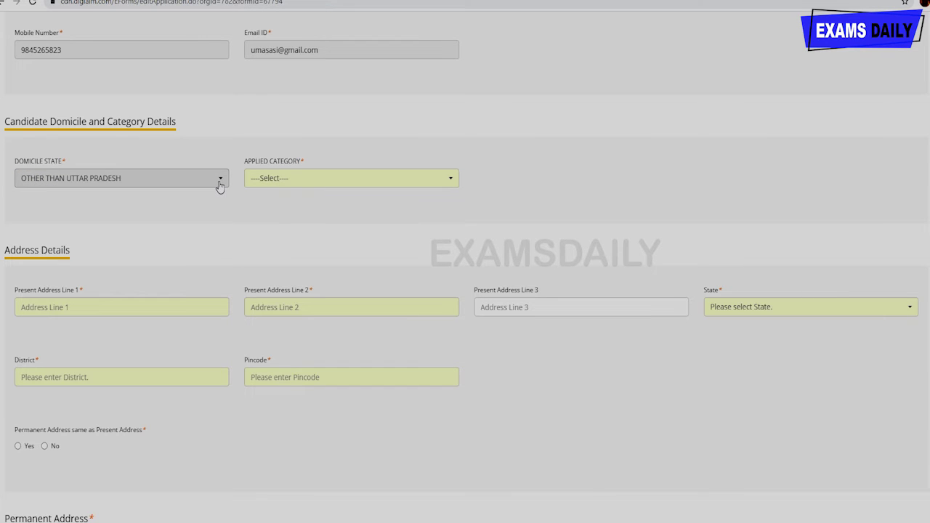
{"action": "left_click", "coordinate": [219, 186]}
{"action": "left_click", "coordinate": [158, 239]}
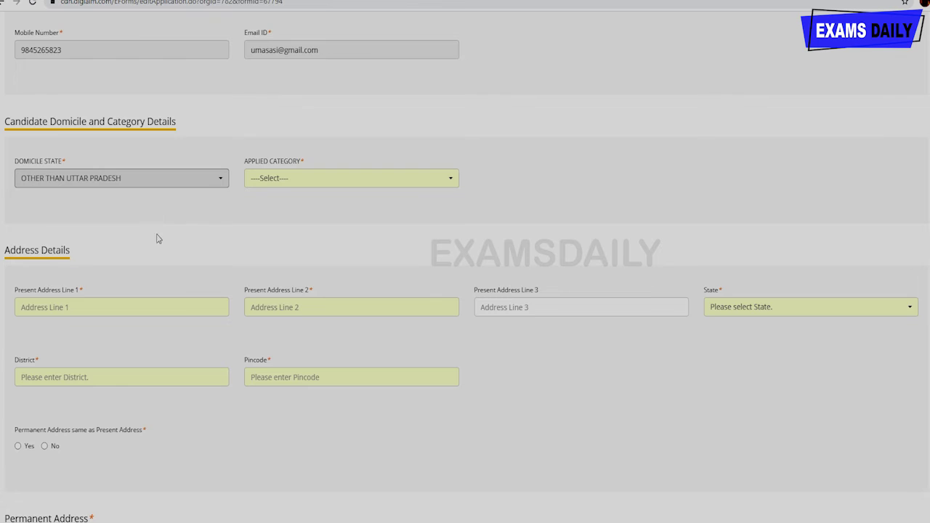
{"action": "left_click", "coordinate": [278, 183]}
{"action": "left_click", "coordinate": [277, 247]}
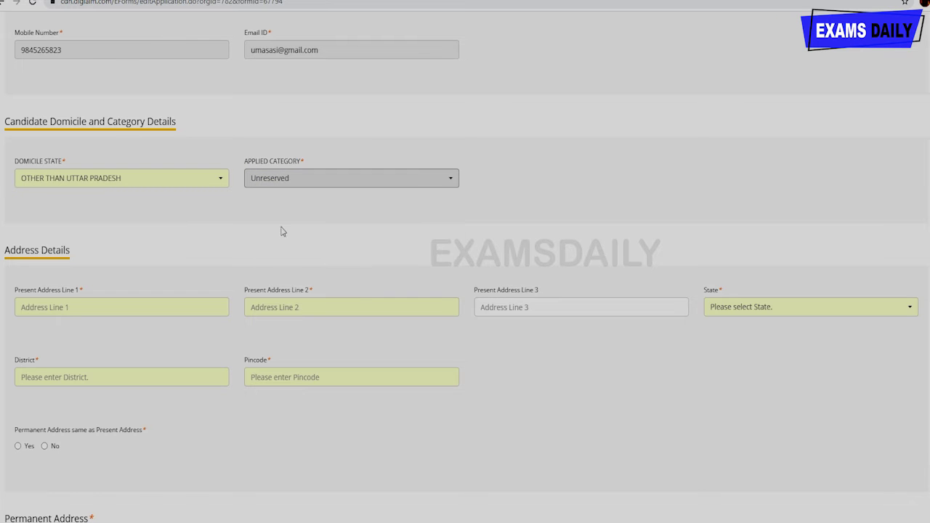
{"action": "scroll", "coordinate": [280, 233], "scroll_direction": "down", "scroll_amount": 2}
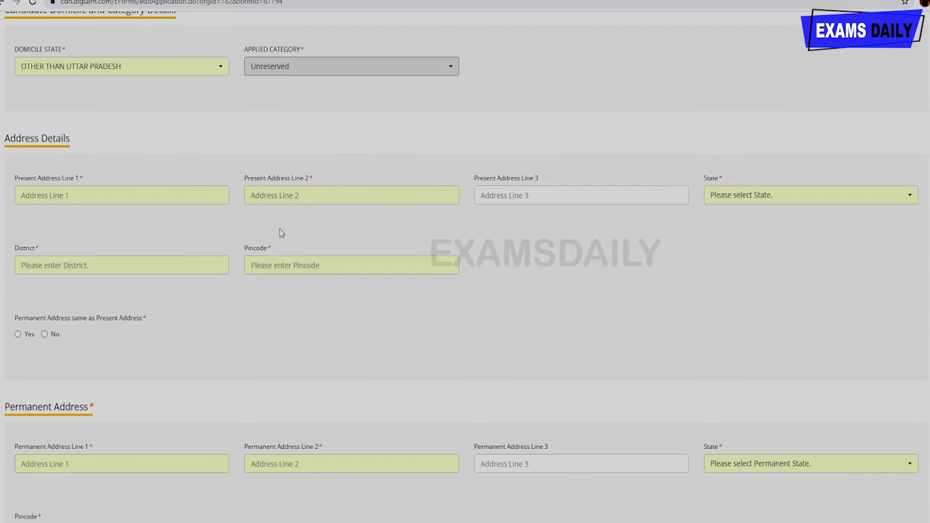
{"action": "left_click", "coordinate": [192, 192]}
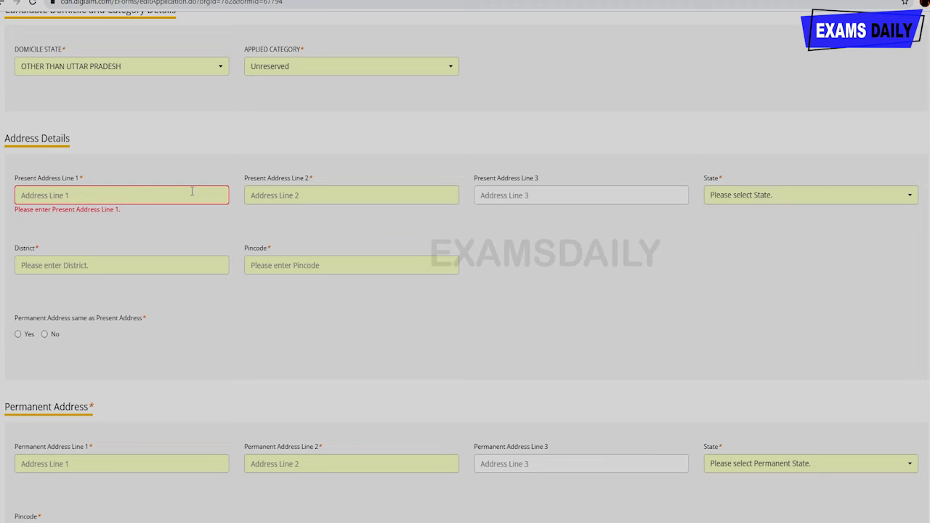
- Enter two present address lines, state ARUNACHAL PRADESH, district and pincode, and mark permanent address same
{"action": "type", "text": "dyrkakdi"}
{"action": "left_click", "coordinate": [308, 192]}
{"action": "type", "text": "dfjajidlkd"}
{"action": "left_click", "coordinate": [886, 200]}
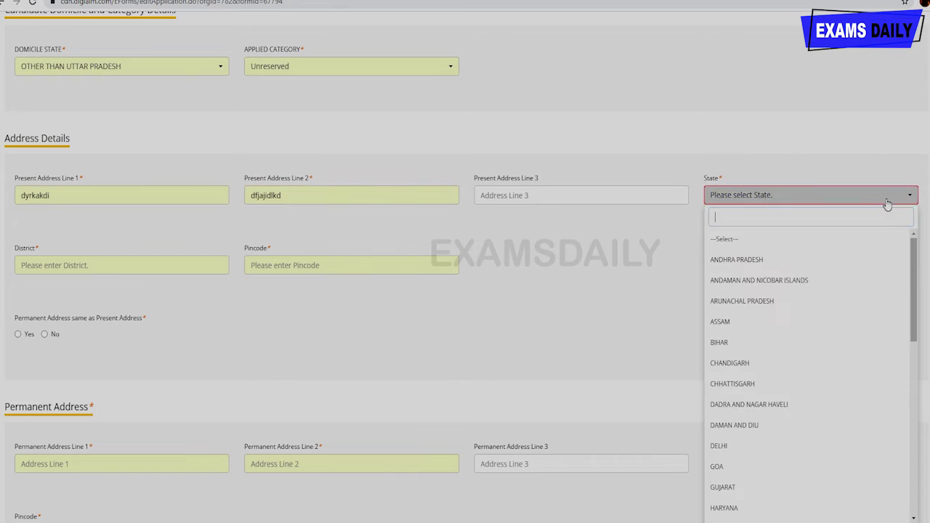
{"action": "left_click", "coordinate": [794, 301]}
{"action": "left_click", "coordinate": [207, 265]}
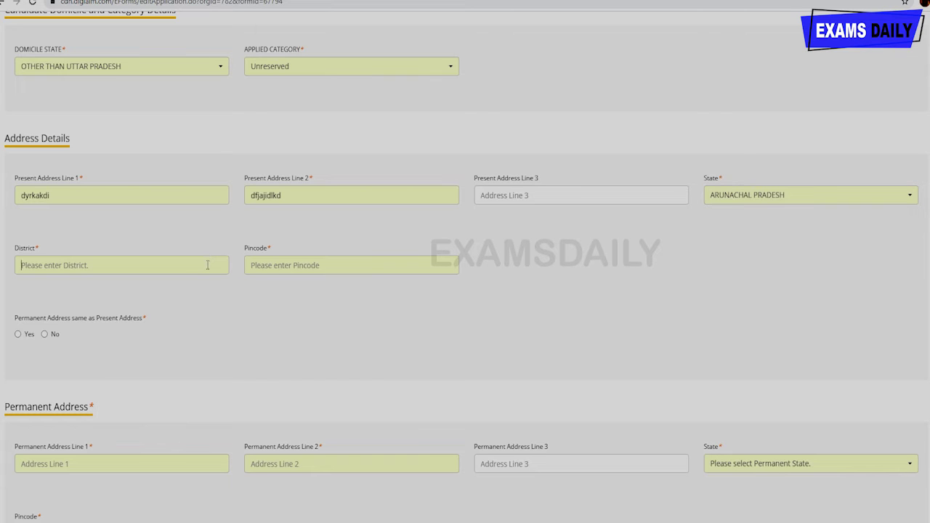
{"action": "left_click", "coordinate": [203, 278]}
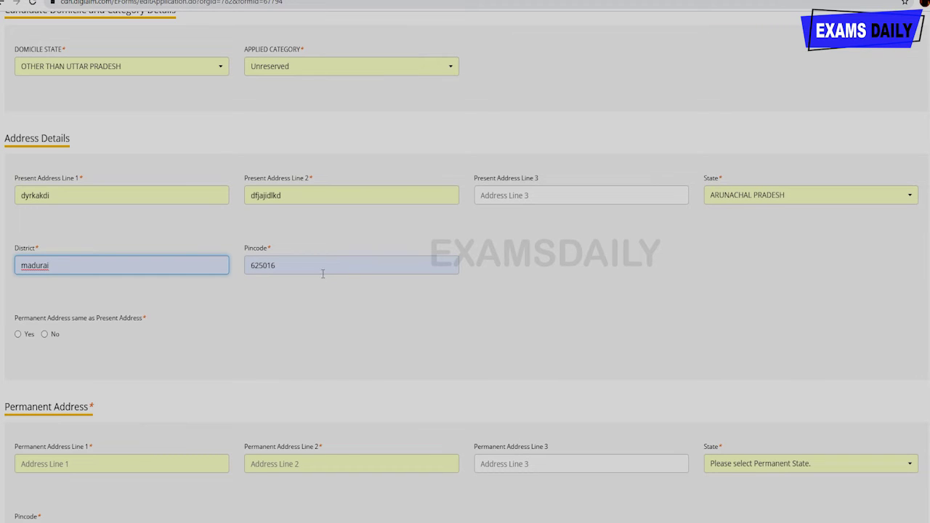
{"action": "scroll", "coordinate": [308, 303], "scroll_direction": "down", "scroll_amount": 3}
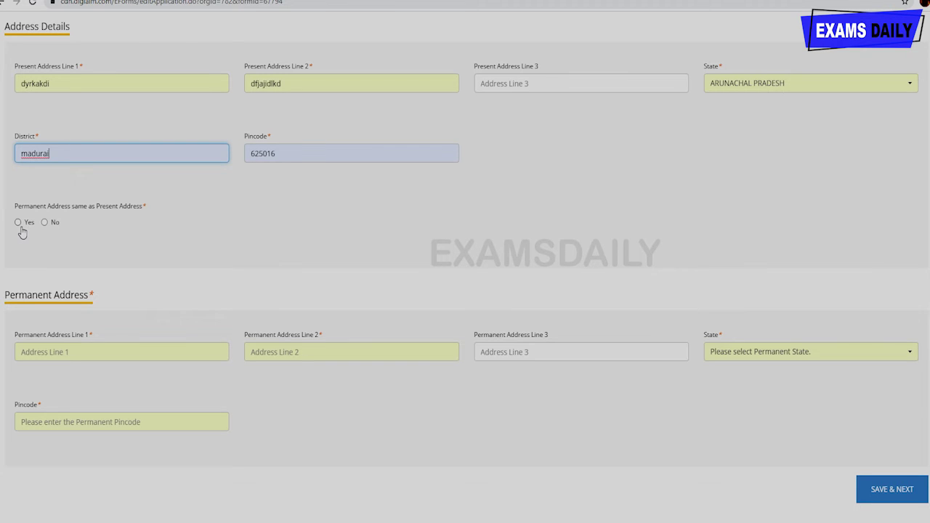
{"action": "left_click", "coordinate": [18, 223]}
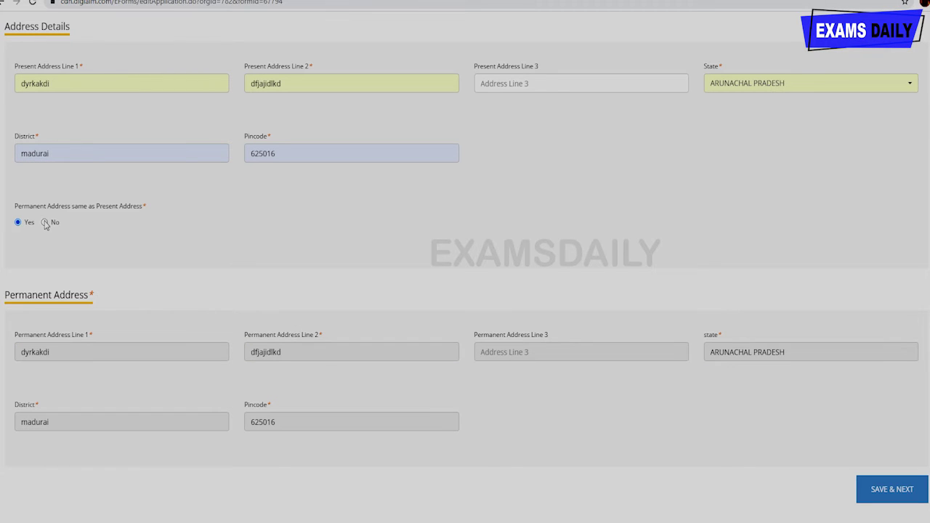
- Answer No to same-as-present and type the two permanent address lines
{"action": "left_click", "coordinate": [45, 223]}
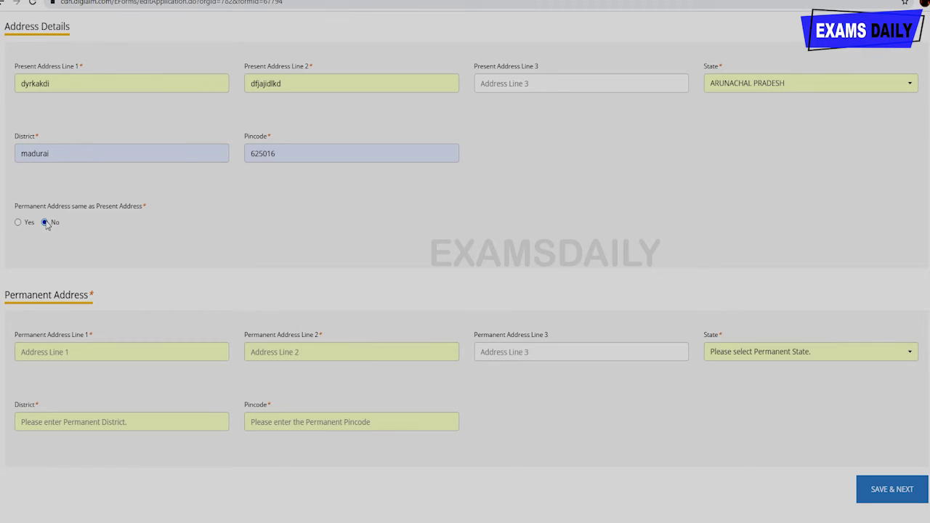
{"action": "left_click", "coordinate": [74, 347]}
{"action": "left_click", "coordinate": [156, 386]}
{"action": "type", "text": "dlkakdij"}
{"action": "left_click", "coordinate": [387, 348]}
{"action": "type", "text": "fjjkaudk"}
- Set the permanent state to ARUNACHAL PRADESH and fill its district and pincode
{"action": "left_click", "coordinate": [748, 353]}
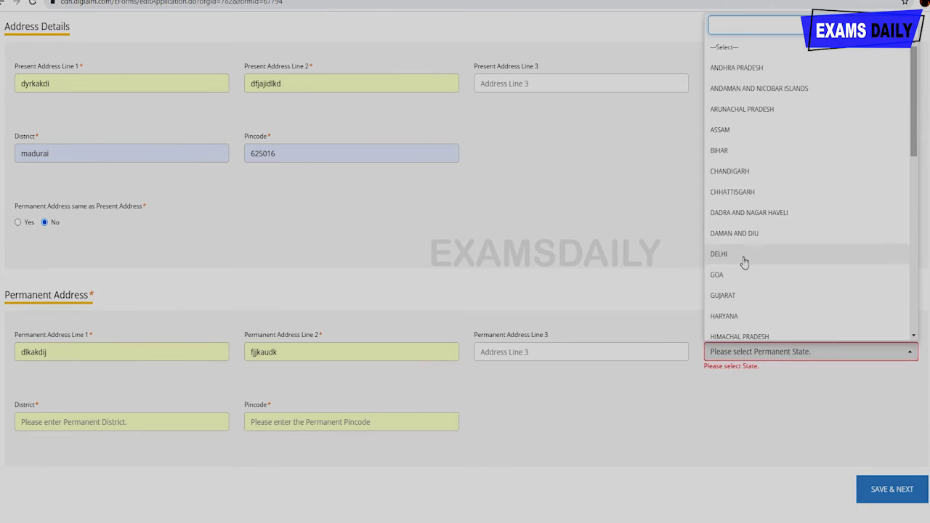
{"action": "left_click", "coordinate": [736, 191]}
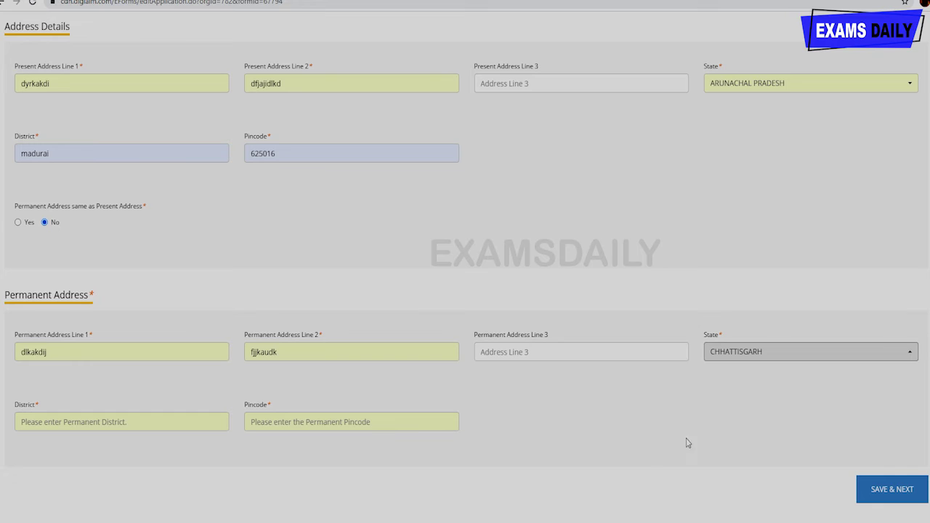
{"action": "left_click", "coordinate": [183, 425]}
{"action": "left_click", "coordinate": [738, 353]}
{"action": "left_click", "coordinate": [91, 421]}
{"action": "left_click", "coordinate": [82, 457]}
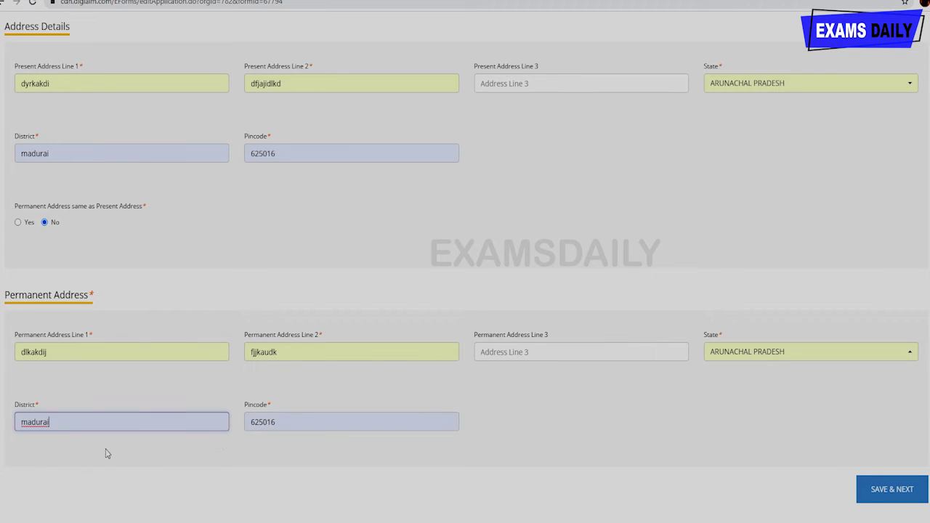
{"action": "left_click", "coordinate": [302, 415]}
{"action": "left_click", "coordinate": [535, 440]}
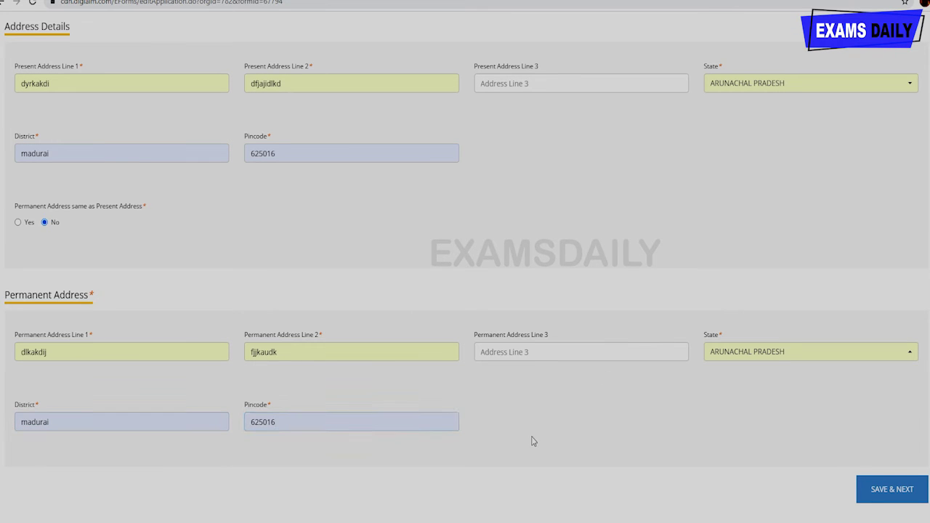
{"action": "scroll", "coordinate": [320, 390], "scroll_direction": "up", "scroll_amount": 3}
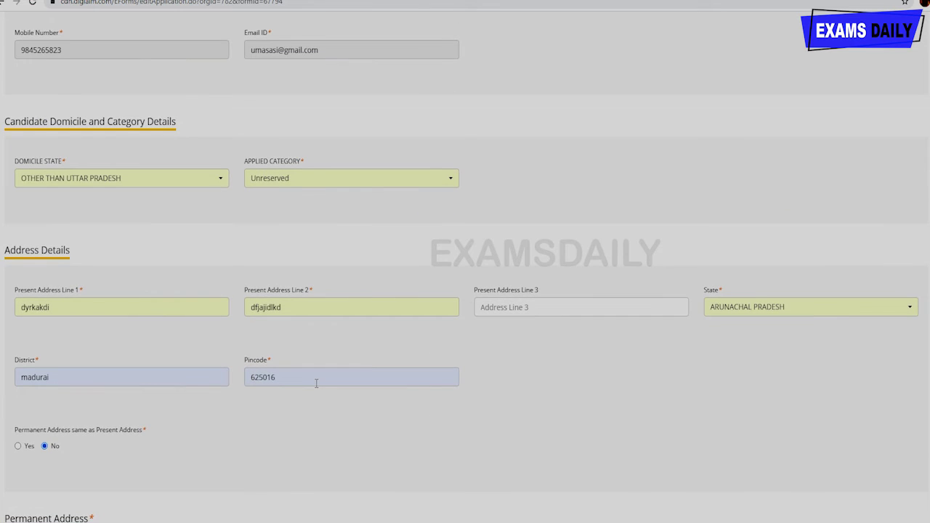
{"action": "scroll", "coordinate": [316, 388], "scroll_direction": "up", "scroll_amount": 3}
{"action": "scroll", "coordinate": [316, 392], "scroll_direction": "down", "scroll_amount": 3}
{"action": "scroll", "coordinate": [316, 393], "scroll_direction": "down", "scroll_amount": 3}
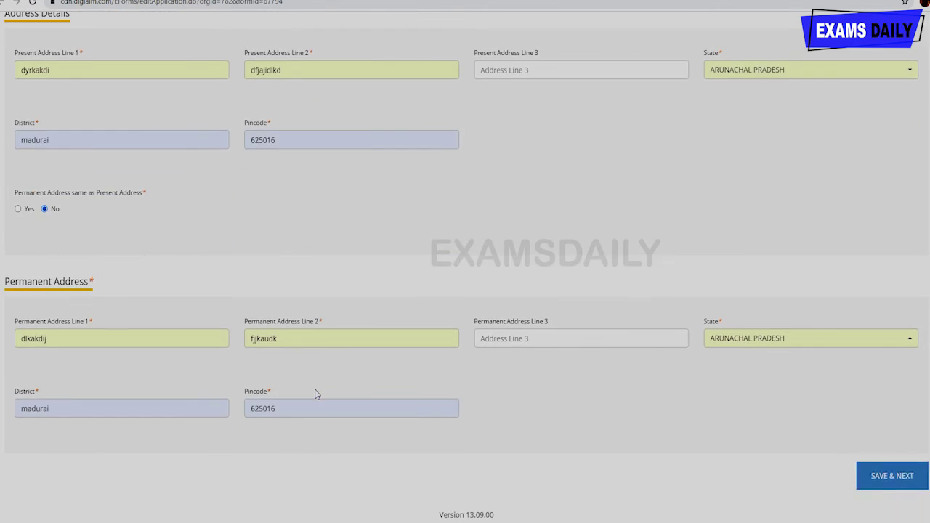
- Save the personal details and dismiss the data-saved confirmation
{"action": "left_click", "coordinate": [880, 479]}
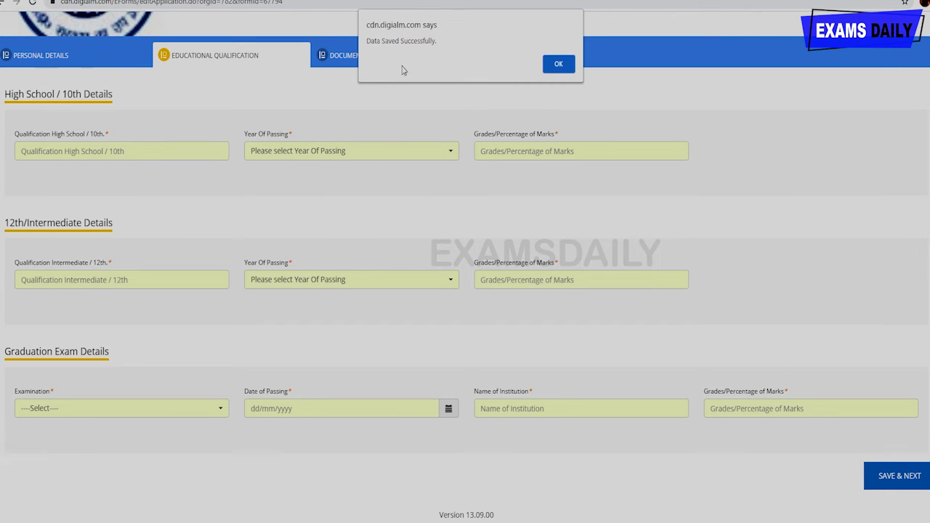
{"action": "left_click", "coordinate": [558, 65]}
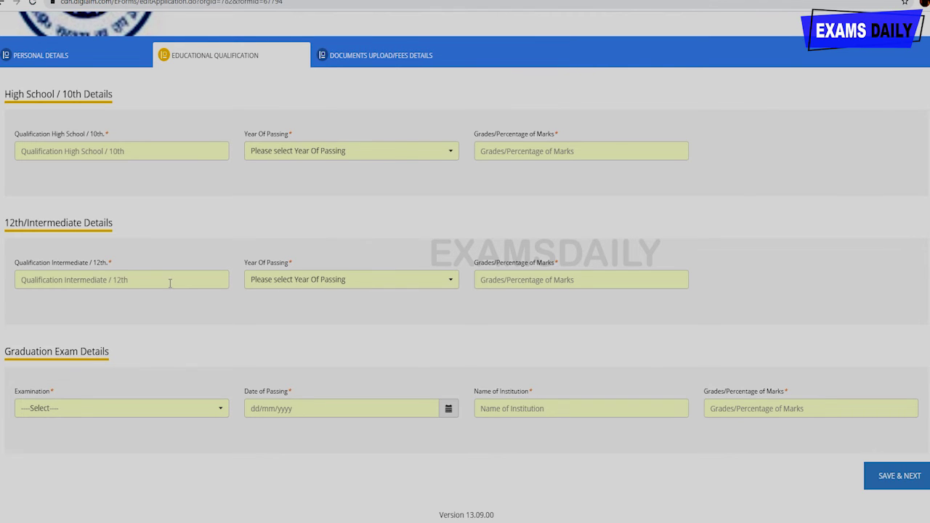
{"action": "scroll", "coordinate": [185, 300], "scroll_direction": "up", "scroll_amount": 2}
{"action": "scroll", "coordinate": [185, 300], "scroll_direction": "down", "scroll_amount": 1}
- Record the 10th qualification: 10, passed in 2000, with 52 percent
{"action": "left_click", "coordinate": [130, 217]}
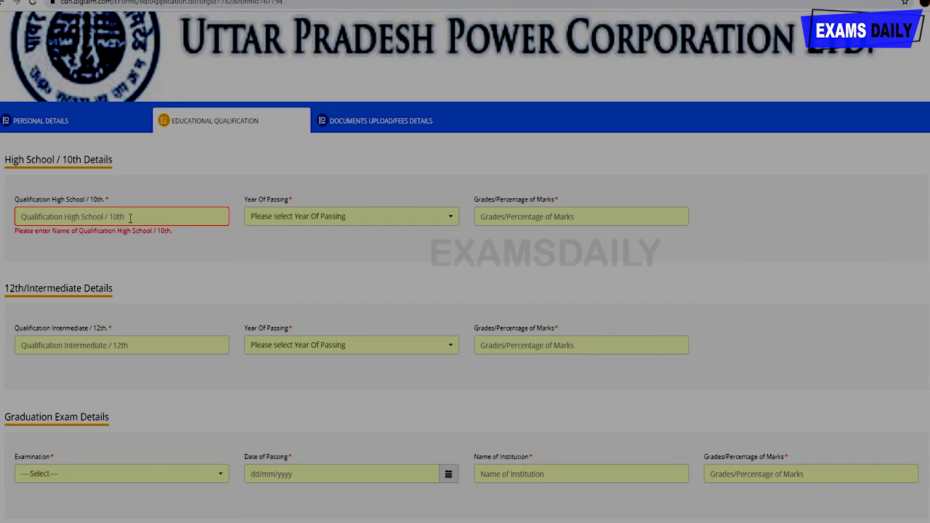
{"action": "type", "text": "10"}
{"action": "left_click", "coordinate": [295, 221]}
{"action": "scroll", "coordinate": [272, 425], "scroll_direction": "down", "scroll_amount": 7}
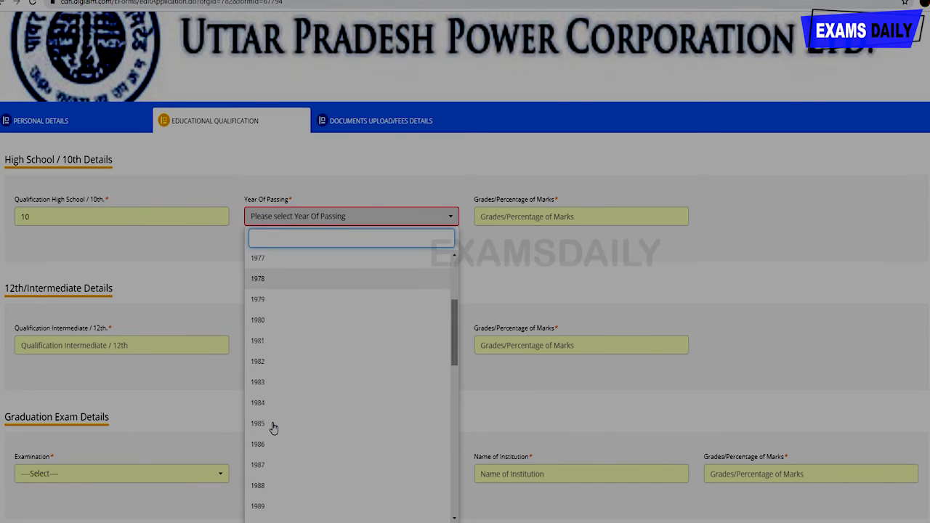
{"action": "left_click", "coordinate": [301, 399]}
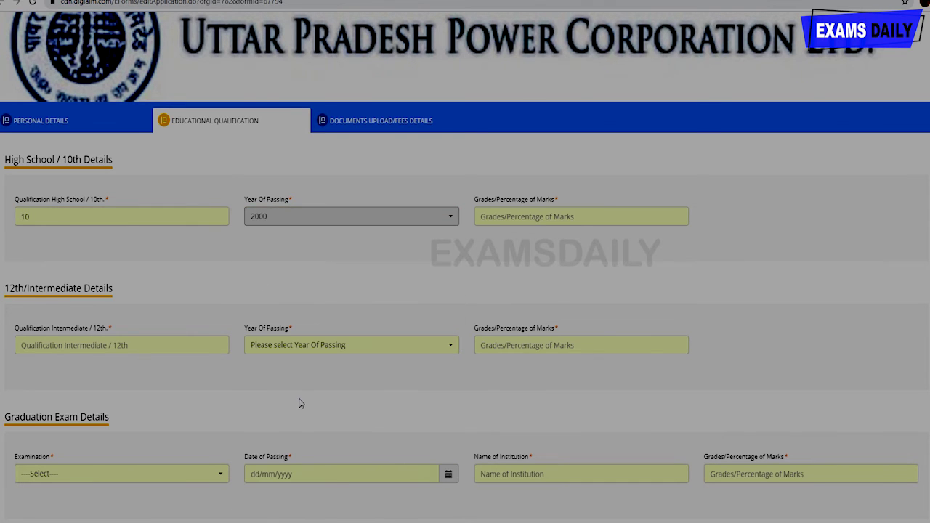
{"action": "left_click", "coordinate": [560, 217]}
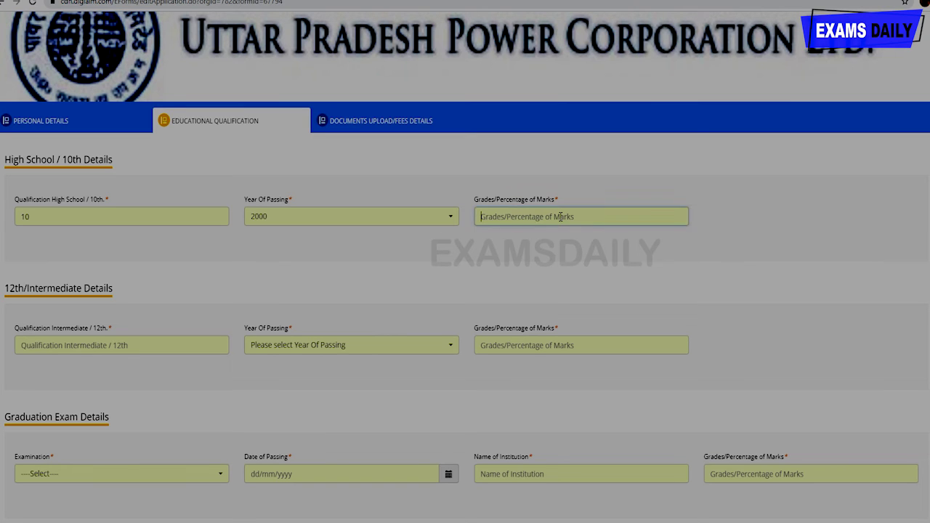
{"action": "type", "text": "525"}
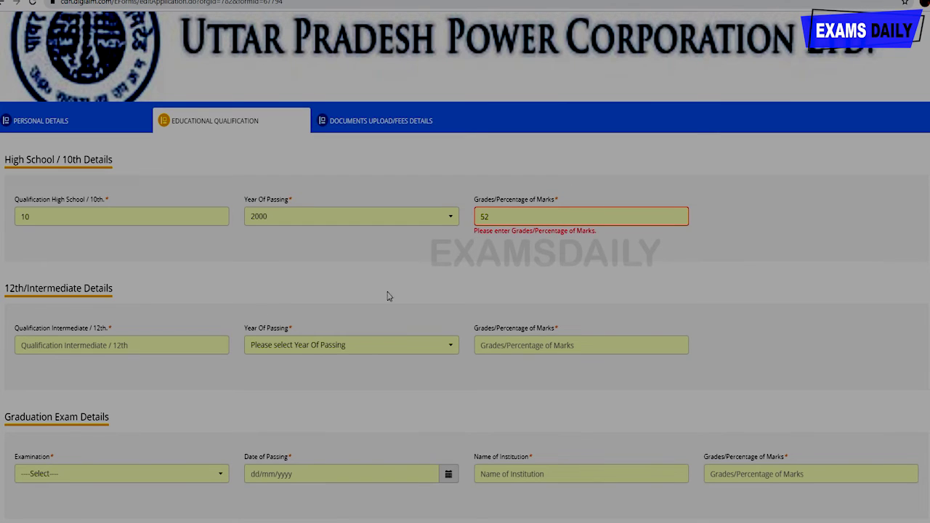
{"action": "scroll", "coordinate": [291, 294], "scroll_direction": "down", "scroll_amount": 1}
- Record the 12th qualification: 12, passed in 2002, with 75 percent
{"action": "left_click", "coordinate": [195, 291]}
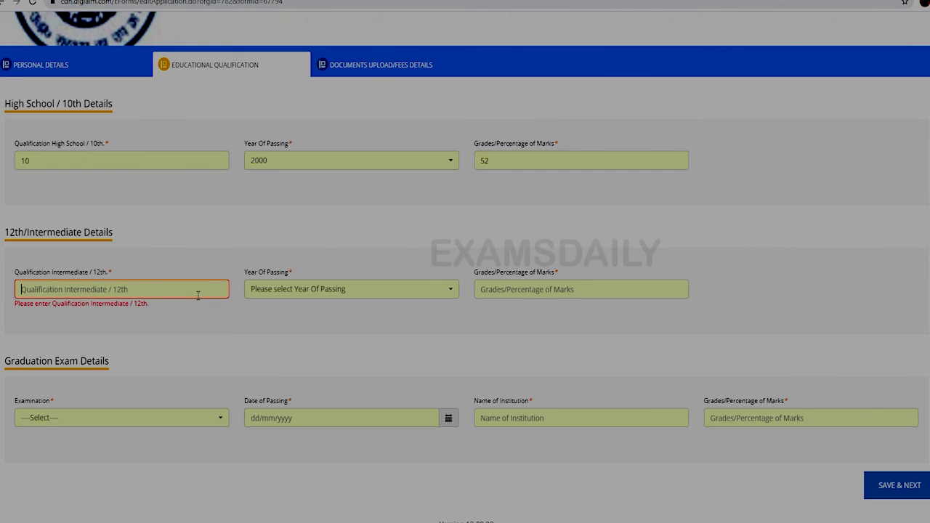
{"action": "type", "text": "12"}
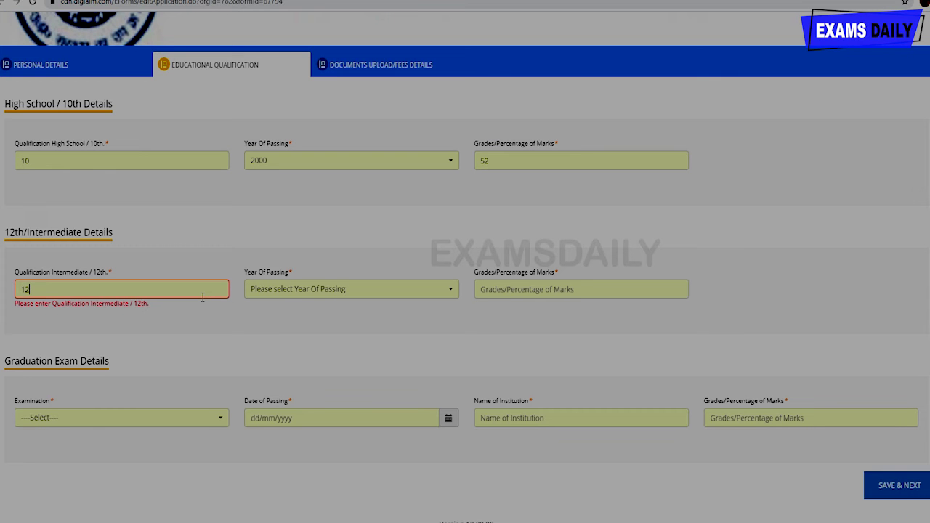
{"action": "left_click", "coordinate": [327, 297]}
{"action": "scroll", "coordinate": [320, 201], "scroll_direction": "down", "scroll_amount": 2}
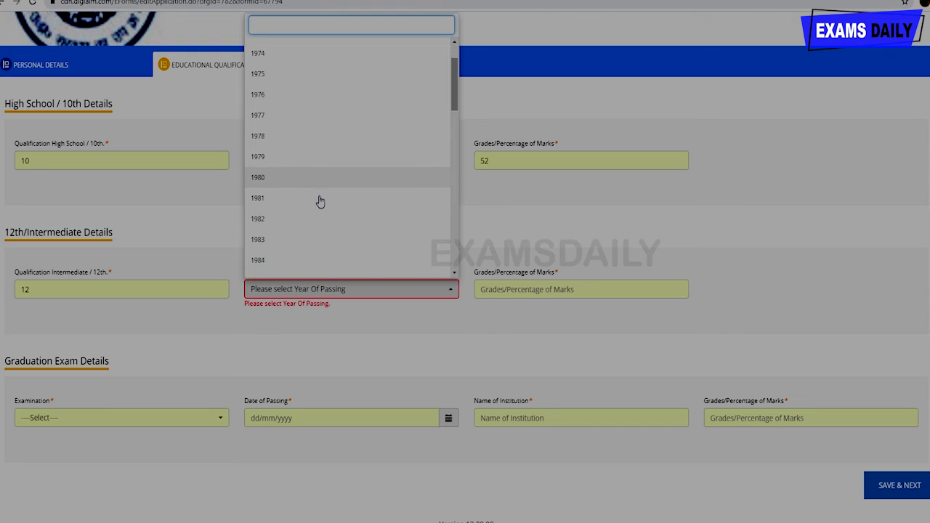
{"action": "scroll", "coordinate": [303, 208], "scroll_direction": "down", "scroll_amount": 5}
{"action": "left_click", "coordinate": [312, 132]}
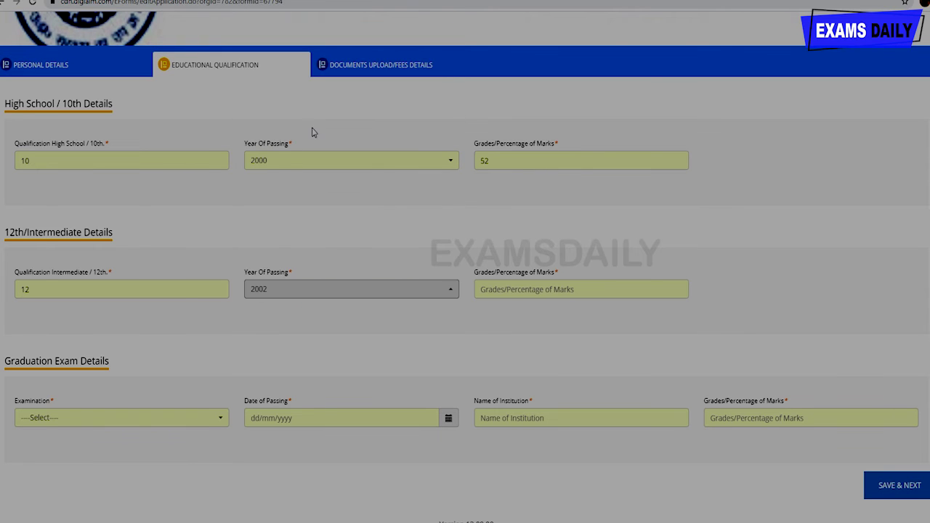
{"action": "left_click", "coordinate": [528, 289]}
{"action": "type", "text": "15"}
{"action": "key", "text": "BackSpace"}
{"action": "key", "text": "BackSpace"}
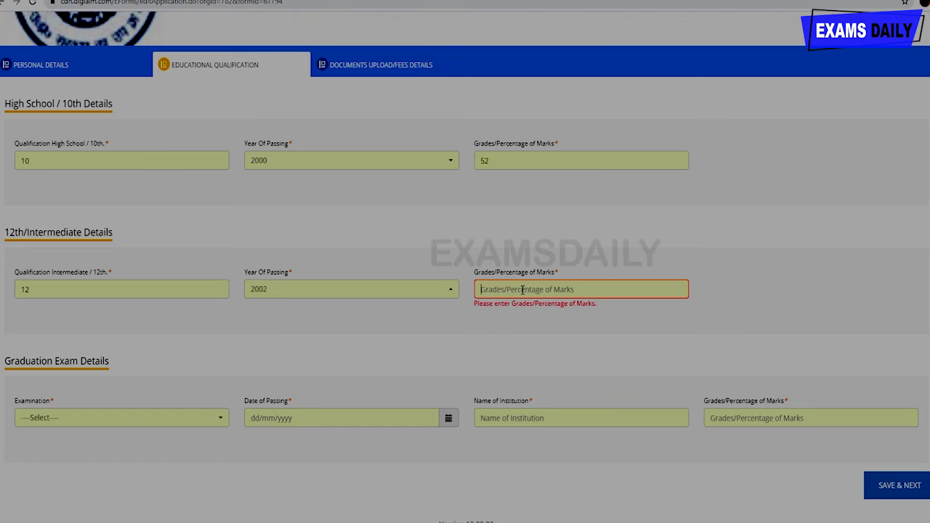
{"action": "type", "text": "75"}
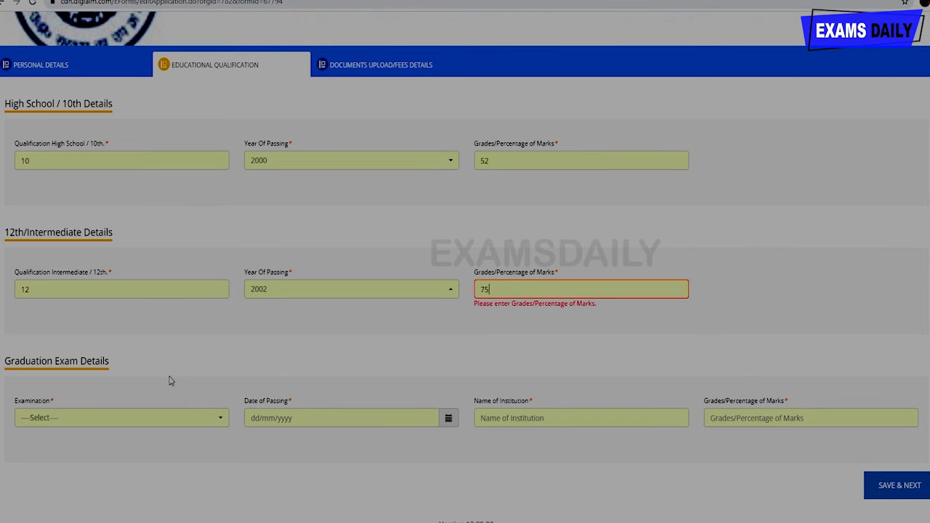
{"action": "scroll", "coordinate": [170, 380], "scroll_direction": "down", "scroll_amount": 1}
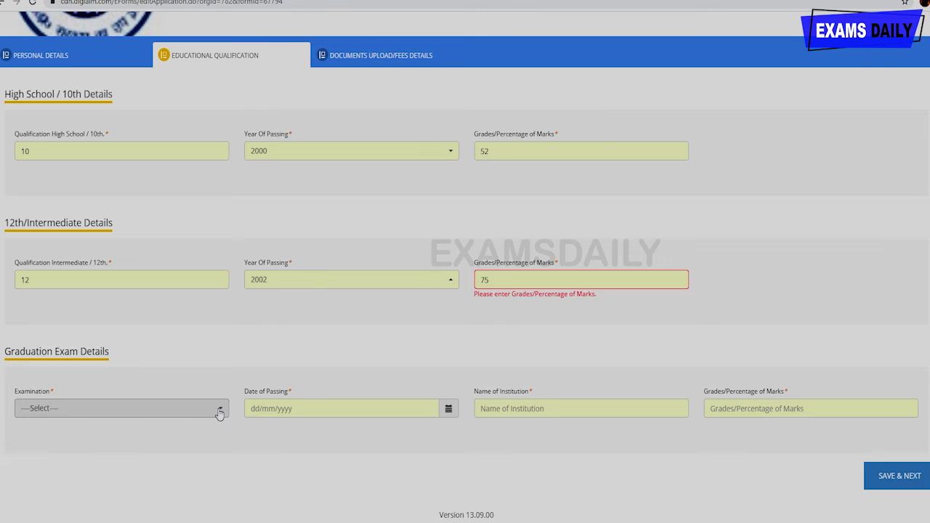
- Choose Graduate Degree in Commerce with date of passing 08/05/2017
{"action": "left_click", "coordinate": [219, 411]}
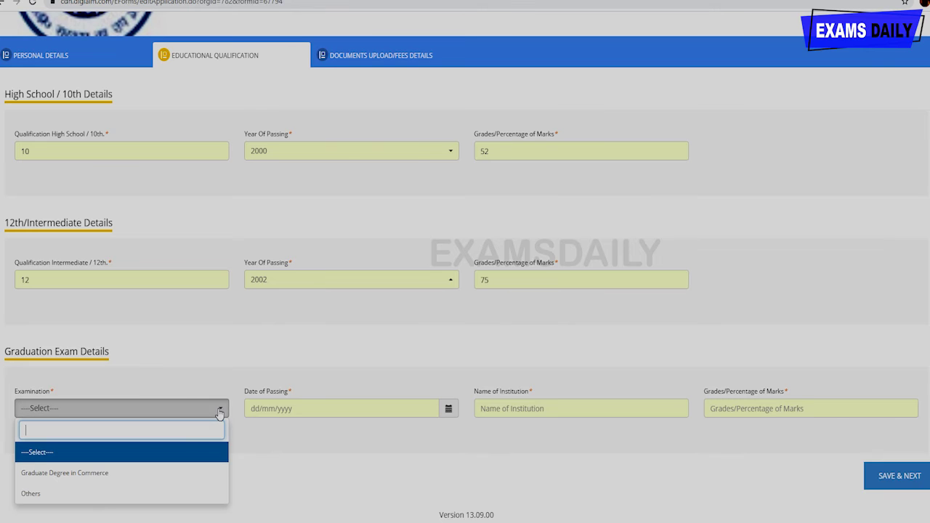
{"action": "left_click", "coordinate": [177, 482]}
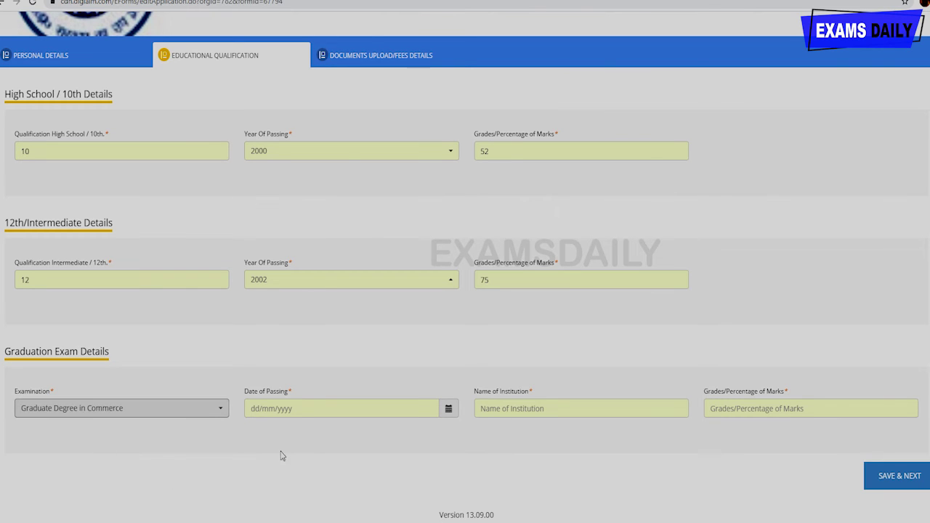
{"action": "left_click", "coordinate": [301, 404]}
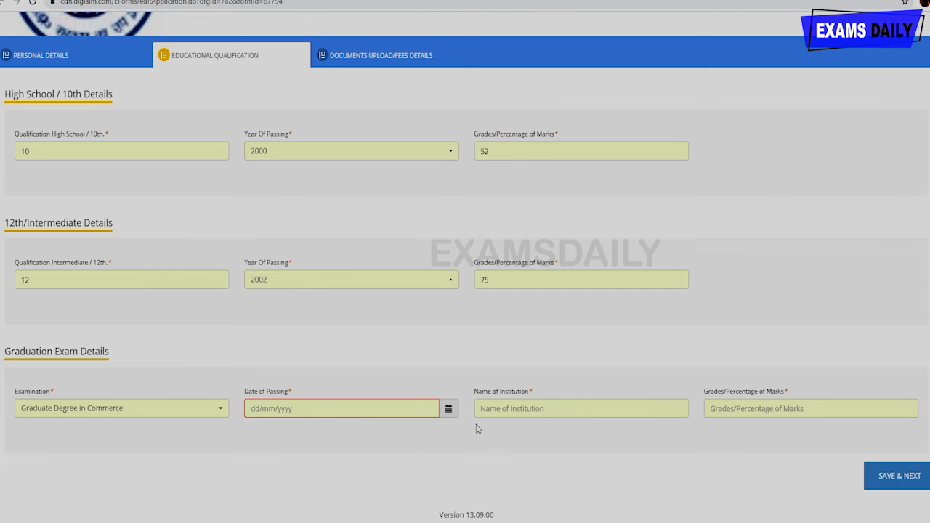
{"action": "left_click", "coordinate": [447, 411]}
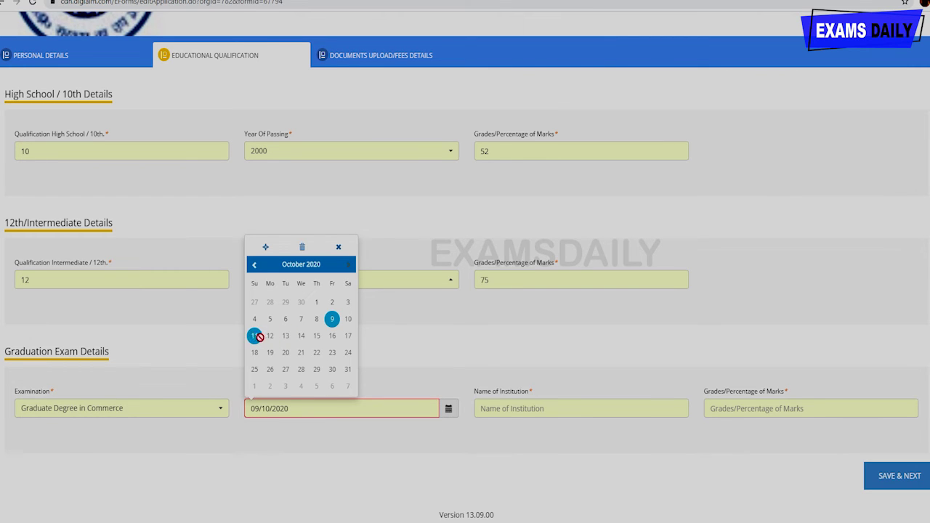
{"action": "left_click", "coordinate": [255, 265]}
{"action": "left_click", "coordinate": [255, 265]}
{"action": "left_click", "coordinate": [255, 265]}
{"action": "left_click", "coordinate": [254, 265]}
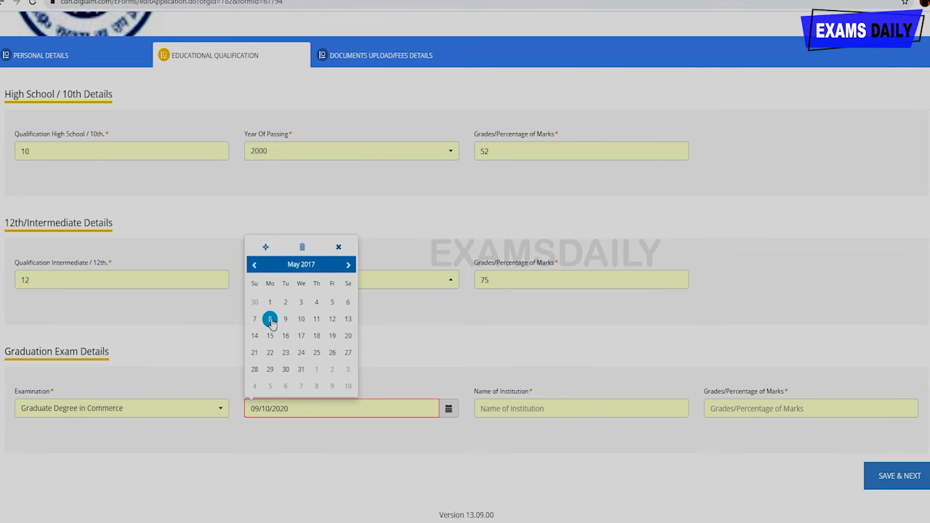
{"action": "left_click", "coordinate": [271, 319]}
- Enter institution dexter academy and 56 percent, then save and continue to uploads
{"action": "left_click", "coordinate": [568, 406]}
{"action": "left_click", "coordinate": [552, 450]}
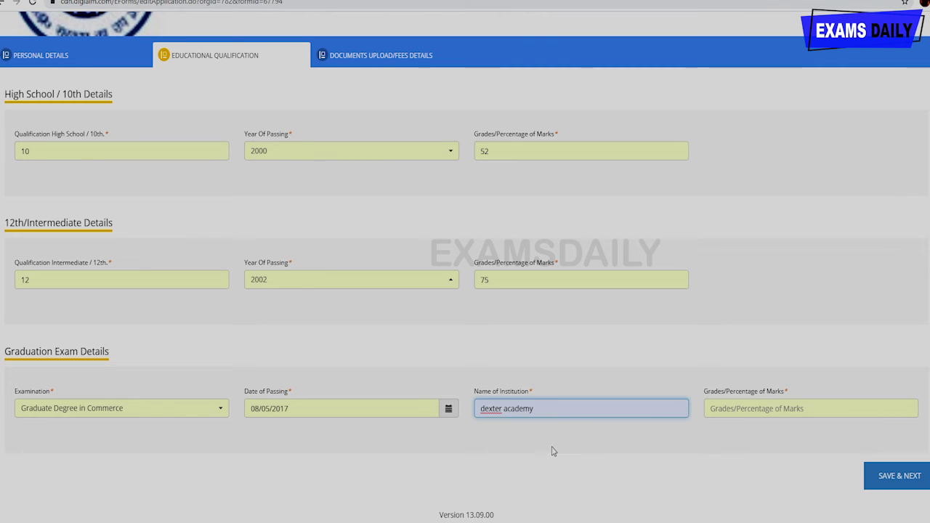
{"action": "left_click", "coordinate": [780, 403]}
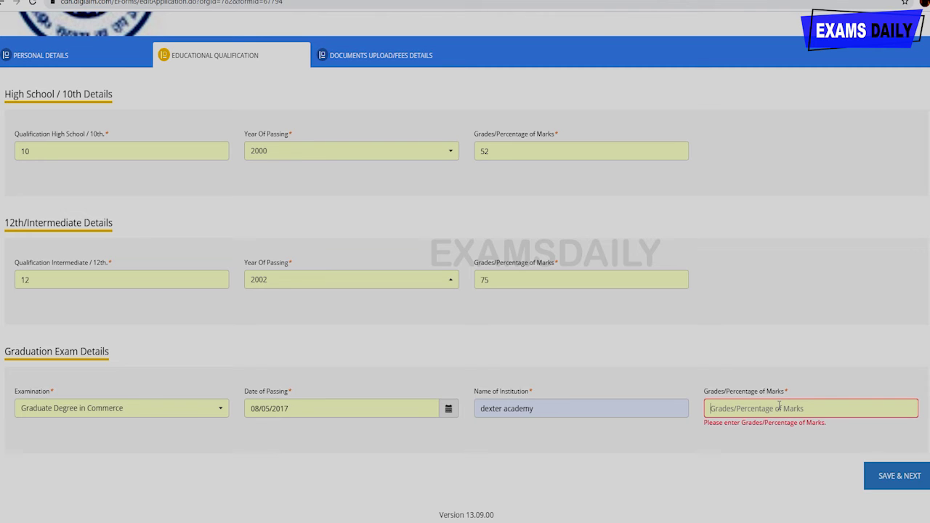
{"action": "type", "text": "56"}
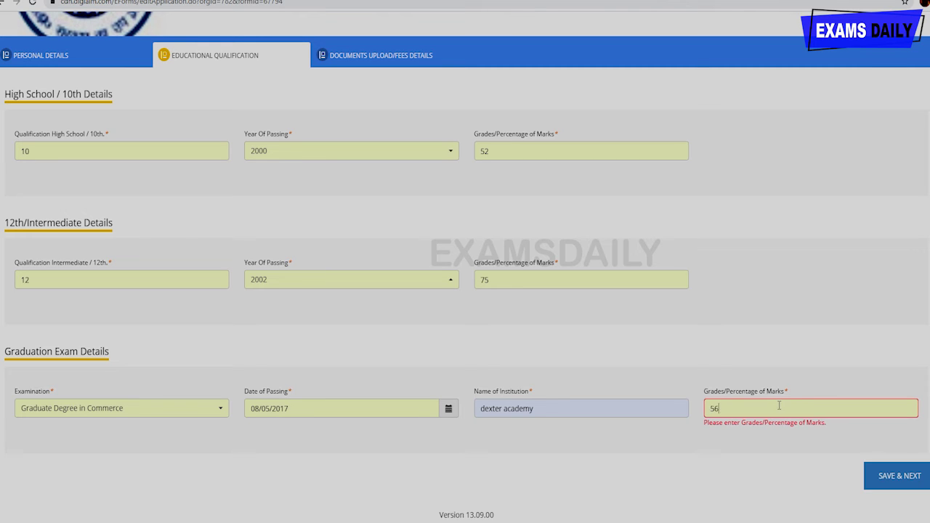
{"action": "left_click", "coordinate": [882, 479]}
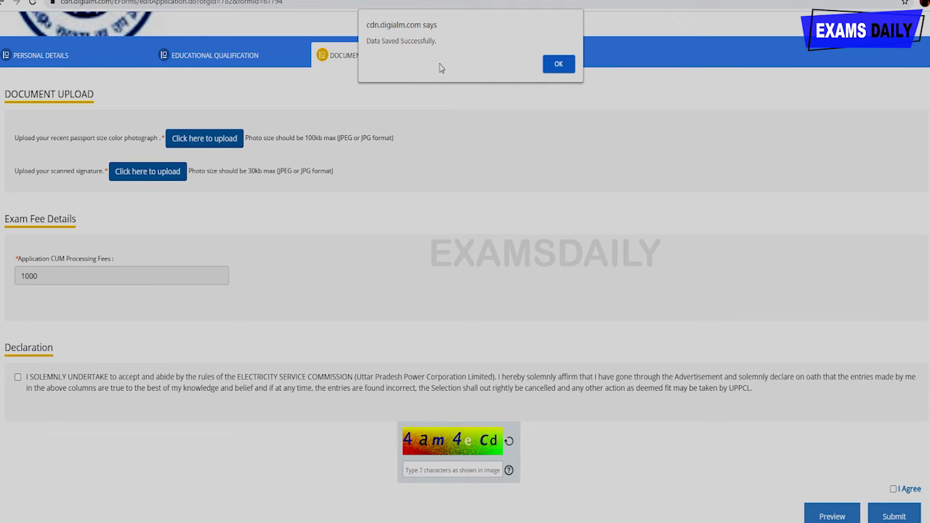
- Dismiss the save confirmation, upload the passport-size colour photograph, and start the signature upload
{"action": "left_click", "coordinate": [553, 68]}
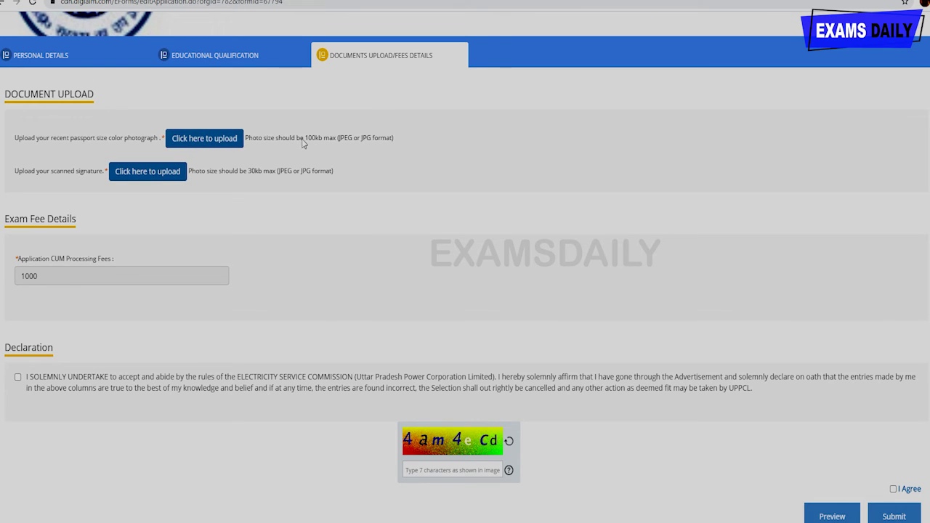
{"action": "left_click", "coordinate": [232, 138]}
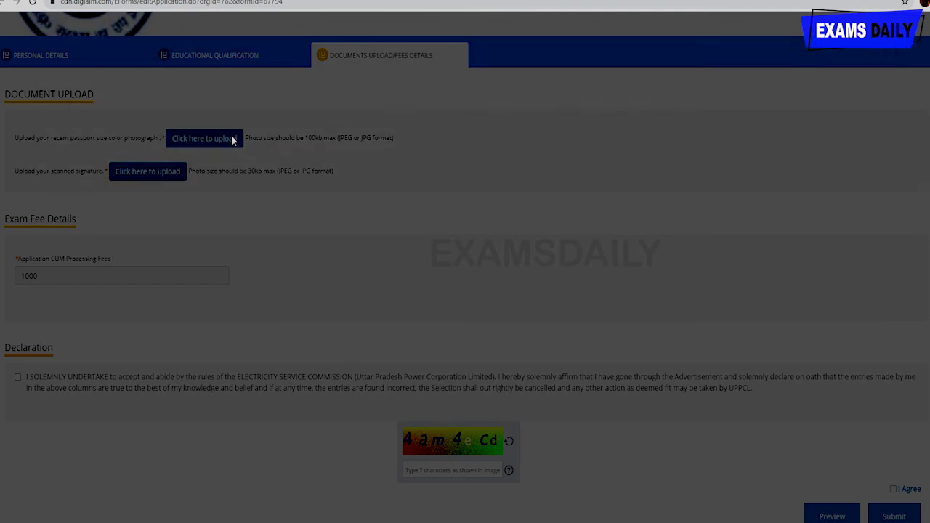
{"action": "left_click", "coordinate": [512, 140]}
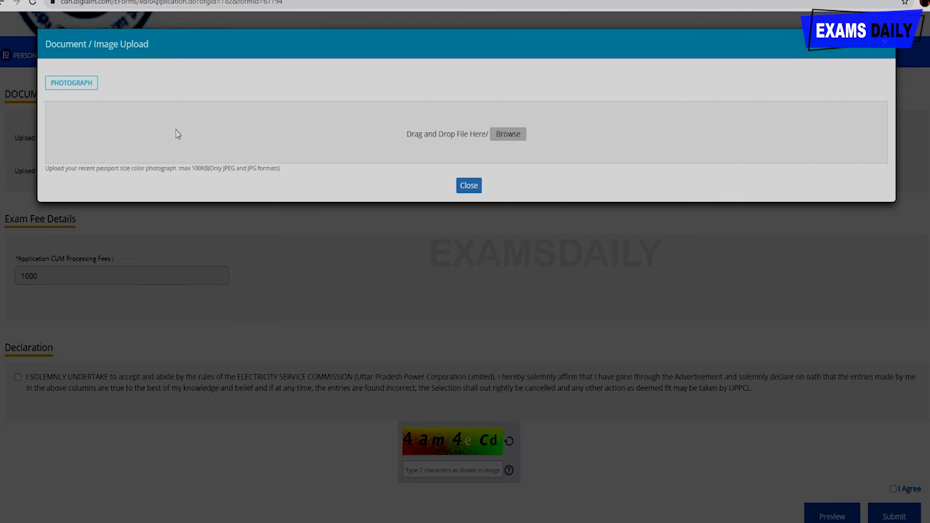
{"action": "left_click", "coordinate": [466, 202]}
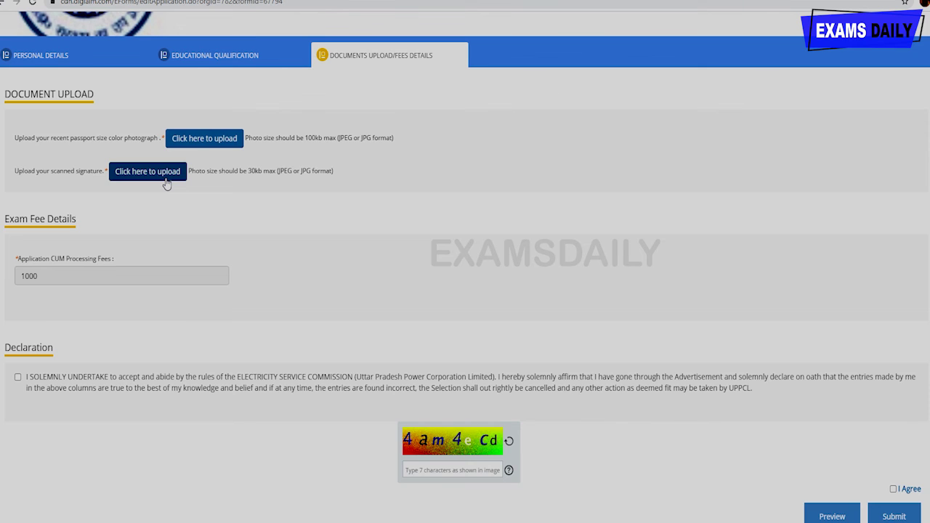
{"action": "left_click", "coordinate": [166, 176]}
- Tick the Declaration checkbox and enter the captcha characters 4am4eCd
{"action": "scroll", "coordinate": [188, 270], "scroll_direction": "down", "scroll_amount": 1}
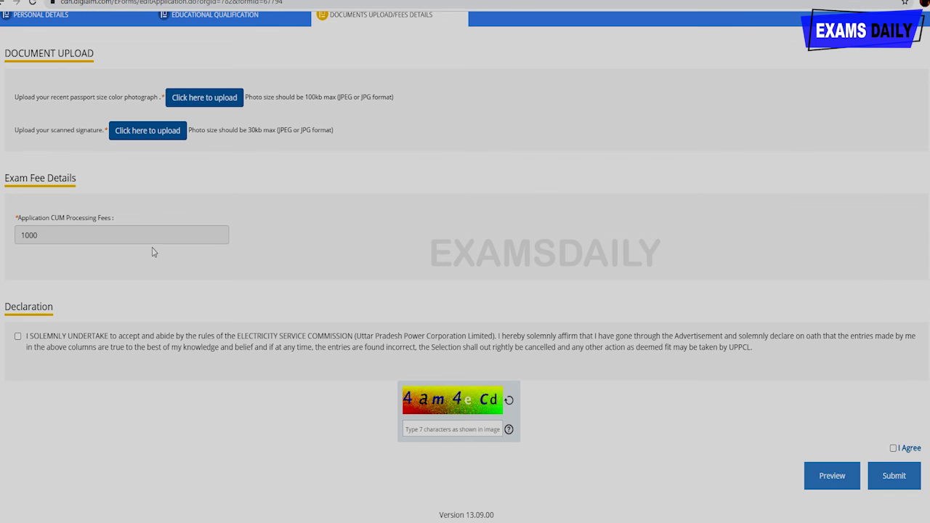
{"action": "left_click", "coordinate": [101, 233]}
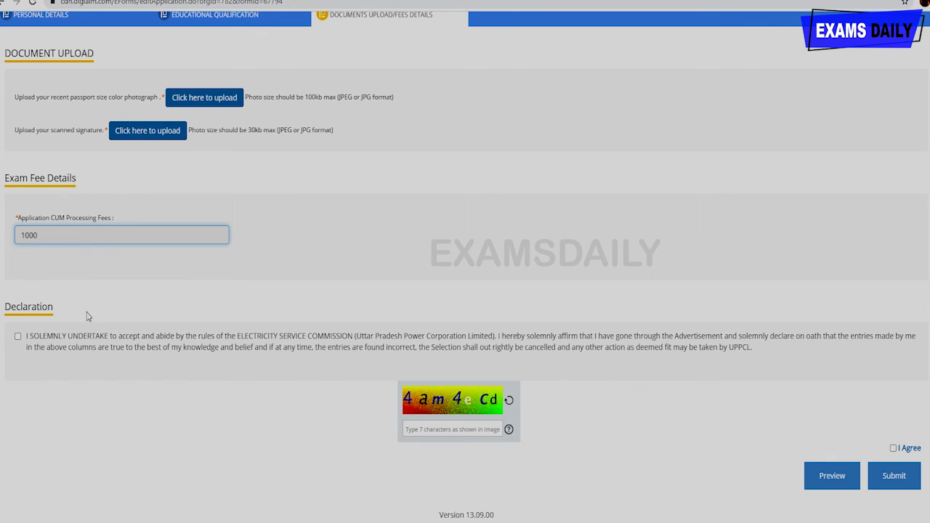
{"action": "left_click", "coordinate": [19, 338]}
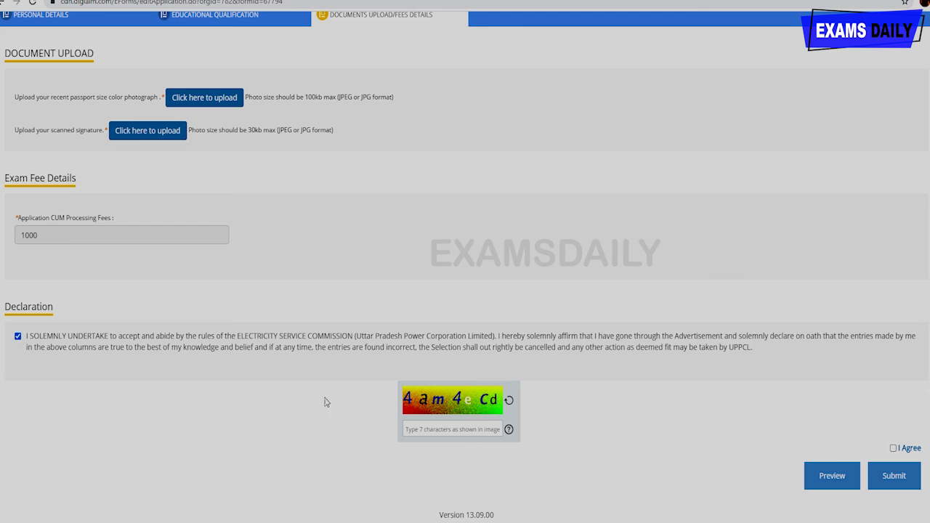
{"action": "left_click", "coordinate": [431, 426]}
{"action": "type", "text": "4am4eCd"}
- Preview the complete application and scroll through it before submitting
{"action": "left_click", "coordinate": [844, 480]}
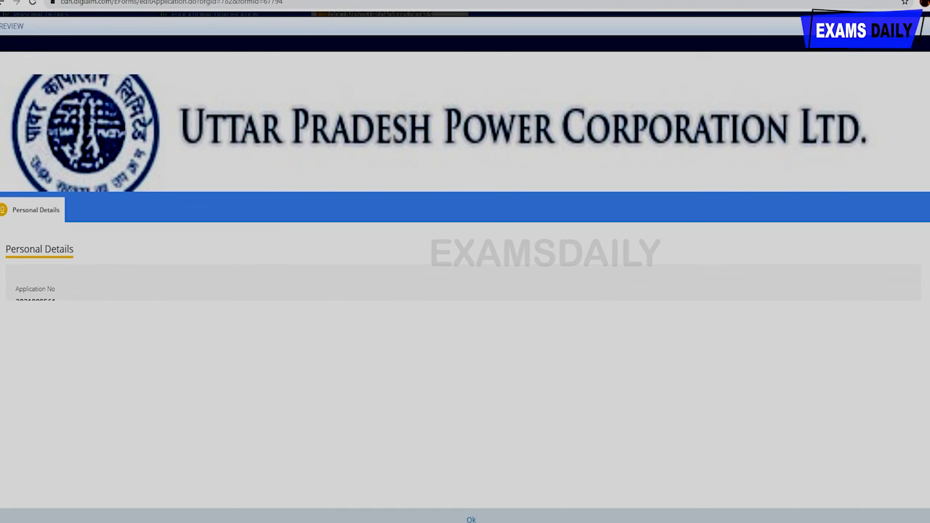
{"action": "scroll", "coordinate": [465, 291], "scroll_direction": "down", "scroll_amount": 15}
{"action": "scroll", "coordinate": [920, 310], "scroll_direction": "down", "scroll_amount": 9}
{"action": "scroll", "coordinate": [920, 311], "scroll_direction": "up", "scroll_amount": 20}
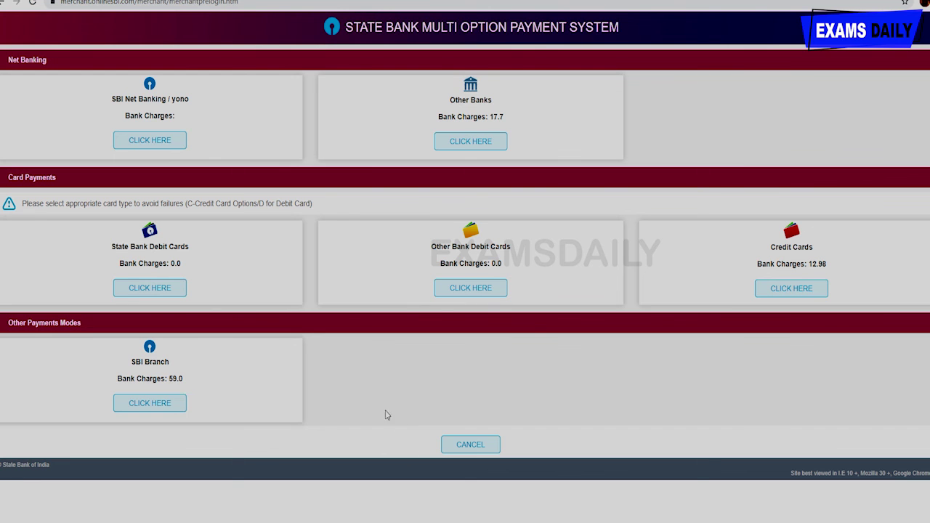
- Cancel the fee payment on the SBI Multi Option Payment System page
{"action": "left_click", "coordinate": [456, 446]}
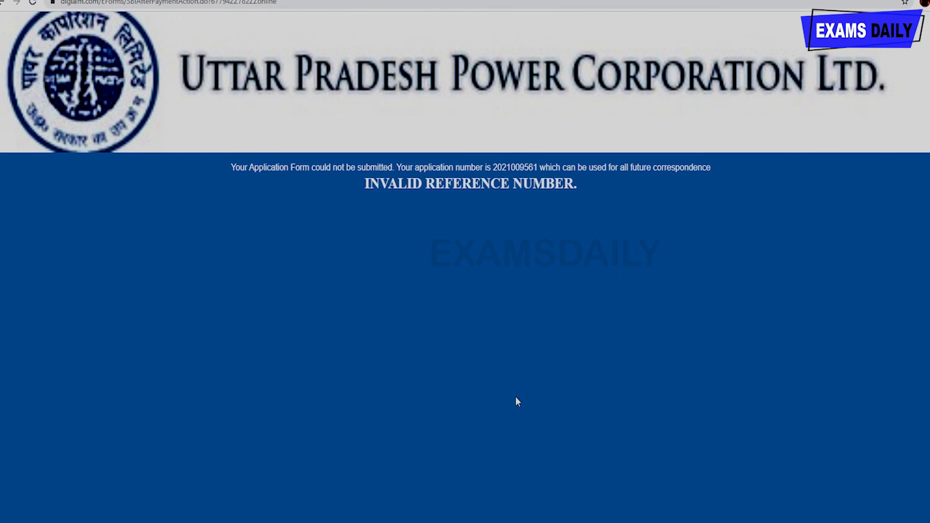